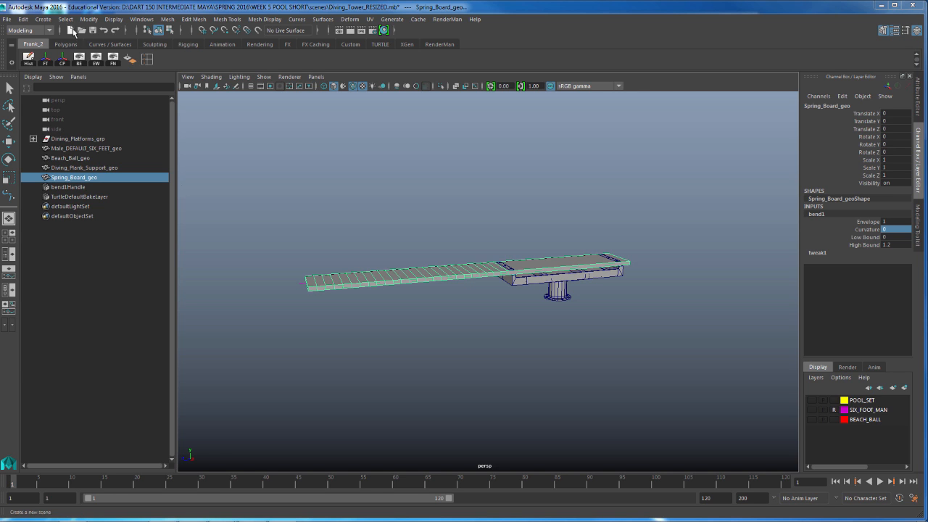
Create the text "Spring" as Times New Roman outline curves.
click(45, 20)
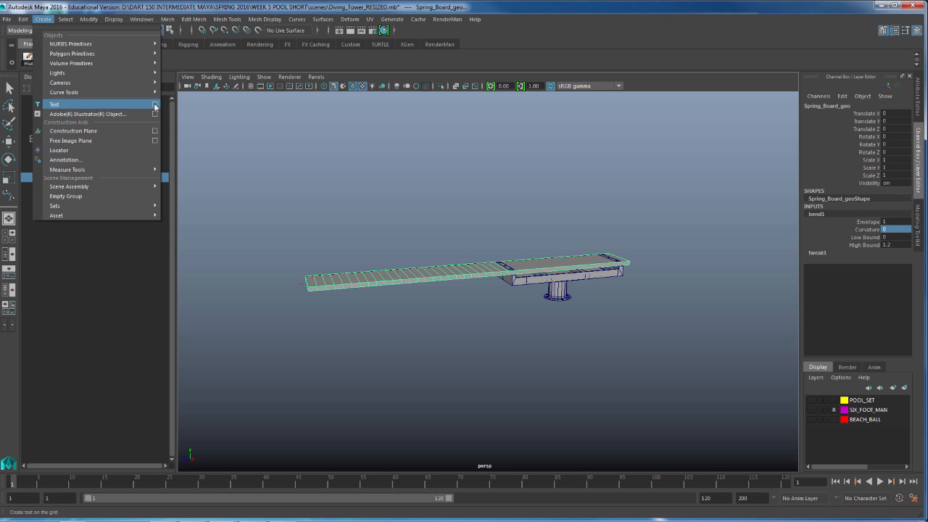
click(154, 106)
drag(196, 233, 378, 155)
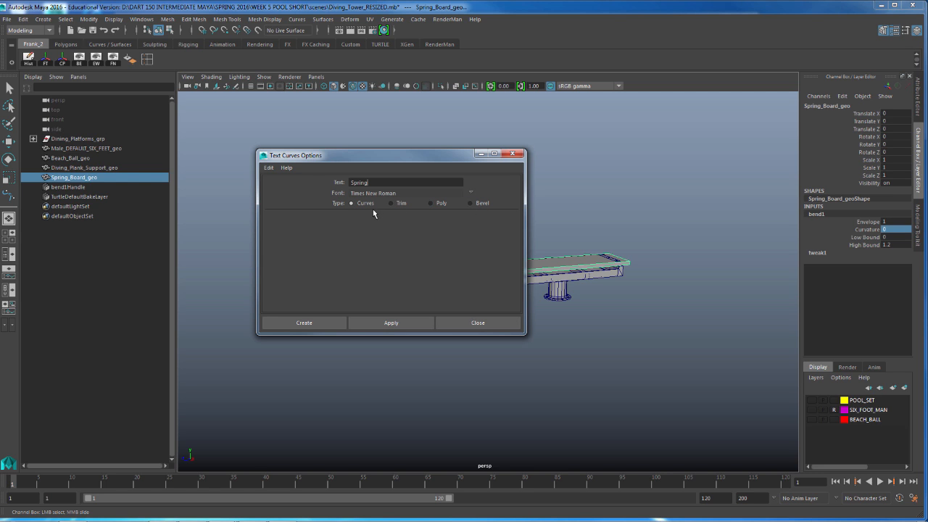
key(ctrl+a)
text(S)
click(315, 325)
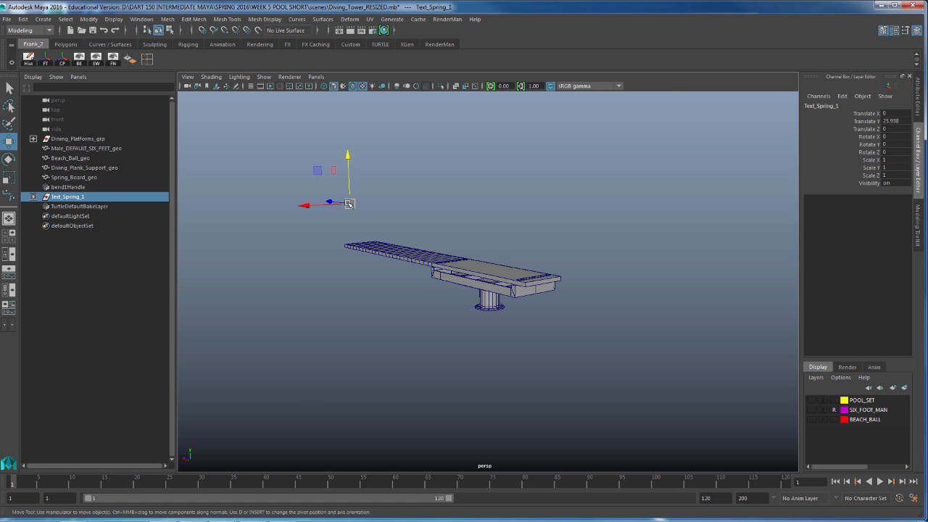
Move the Spring text to the diving board, snapping it to a vertex at the board's rear end.
drag(350, 203, 380, 180)
alt+drag(582, 256, 580, 249)
key(v)
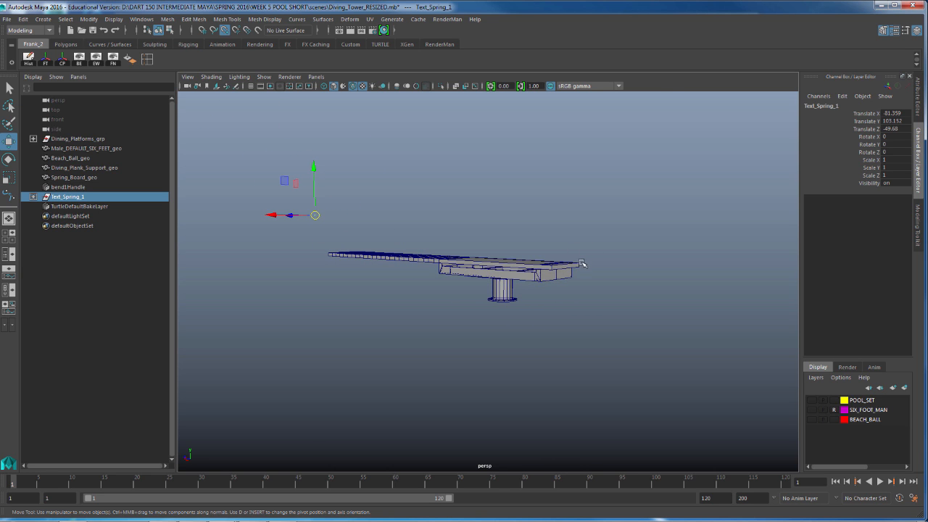
middle_drag(553, 272, 558, 268)
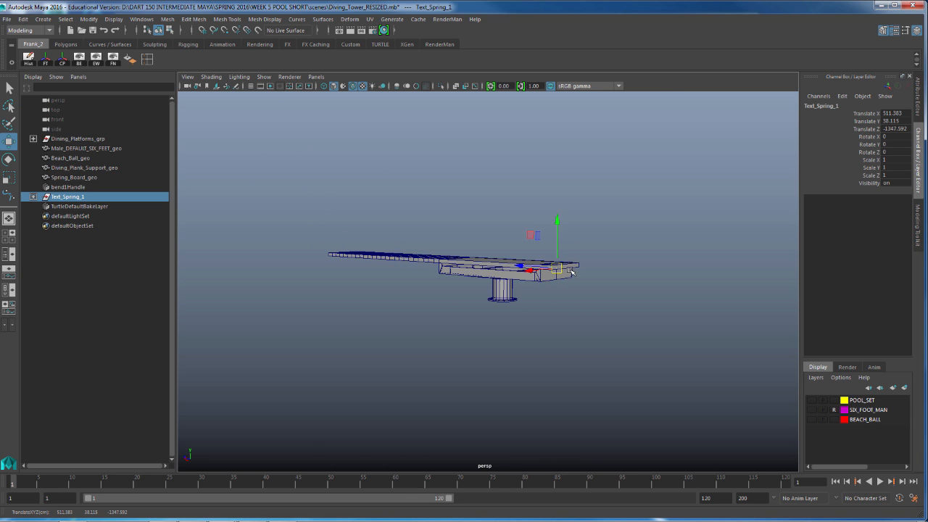
Scale the Spring text up uniformly to about 31.2.
key(r)
drag(557, 269, 681, 293)
alt+middle_drag(681, 294, 645, 337)
alt+drag(646, 337, 638, 345)
alt+right_drag(637, 346, 710, 347)
alt+middle_drag(710, 347, 695, 332)
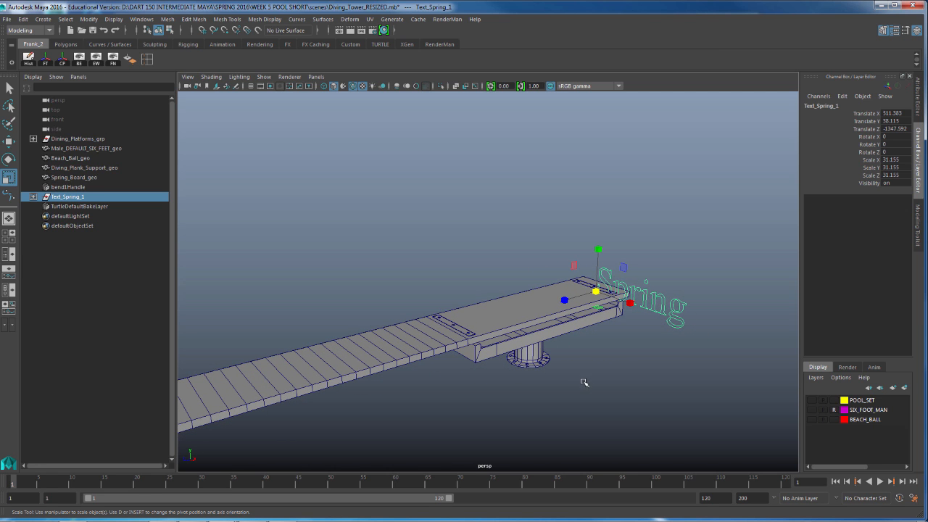
Rotate the Spring text to 90 degrees around Y so it runs along the board.
key(e)
drag(587, 305, 639, 297)
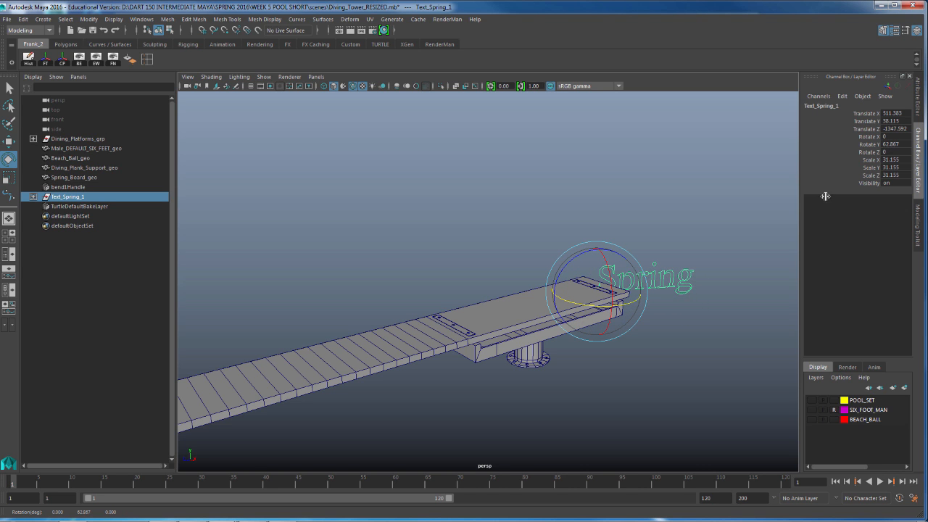
double_click(896, 144)
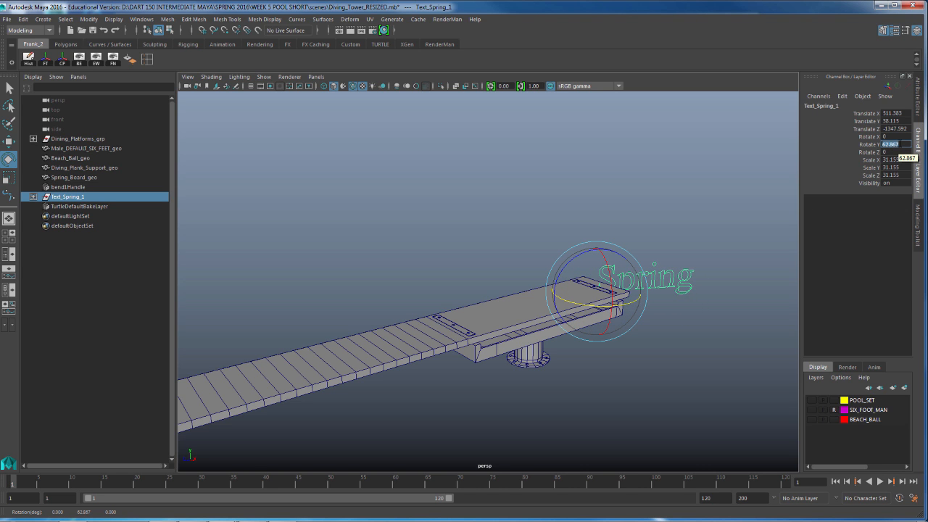
text(90)
key(Return)
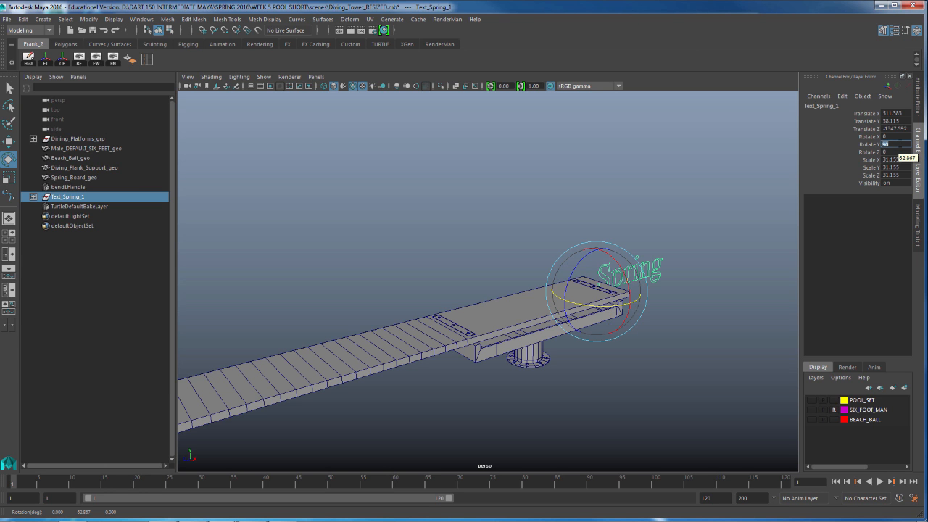
In the side view, position the text just above the board's support, at about Translate Y 55.6 and Z -1241.2.
alt+drag(700, 356, 627, 349)
key(space)
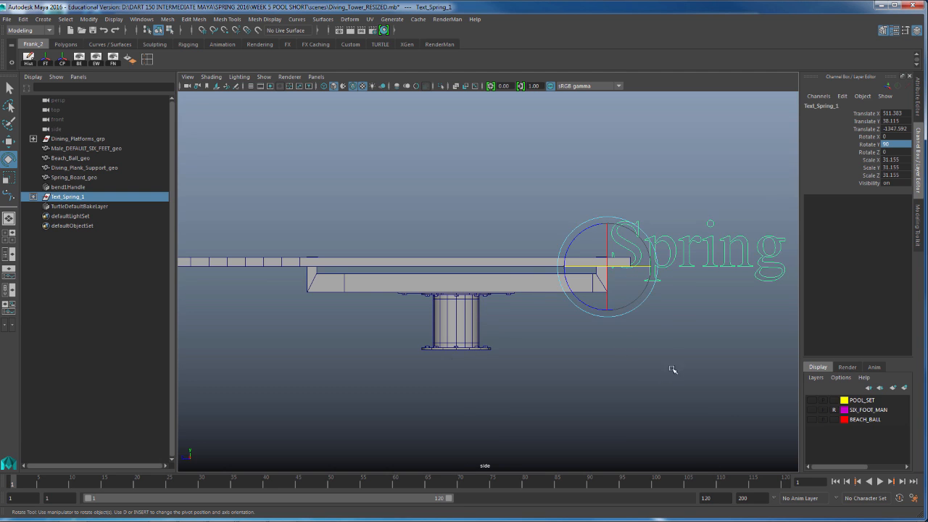
mouse_move(672, 370)
alt+middle_down()
mouse_move(677, 382)
mouse_move(666, 381)
alt+middle_up()
key(w)
drag(600, 292, 366, 252)
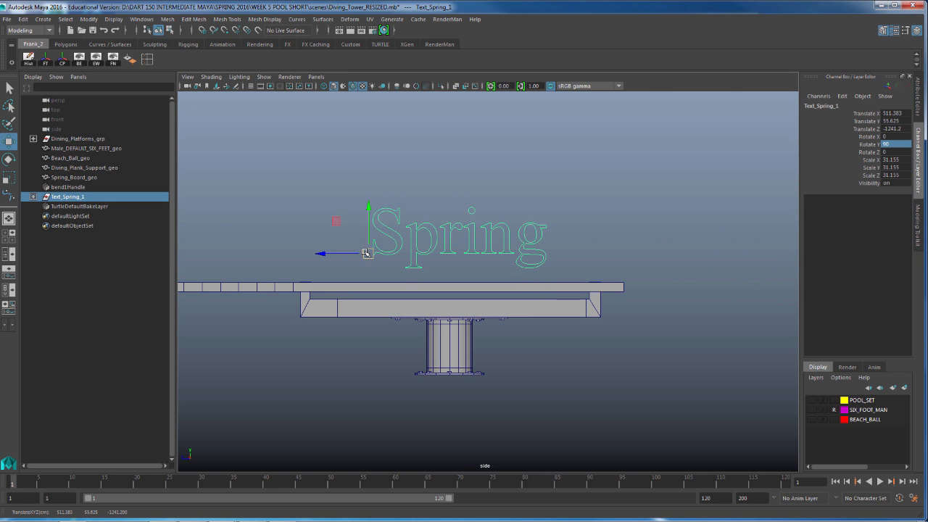
In the top view, centre the text across the board's width by snapping it along X to the middle bolt.
key(space)
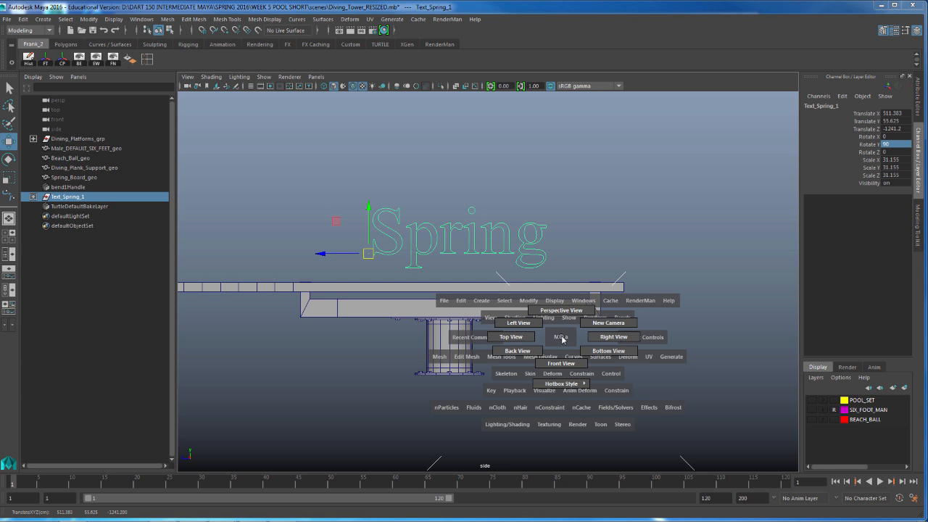
drag(557, 337, 511, 336)
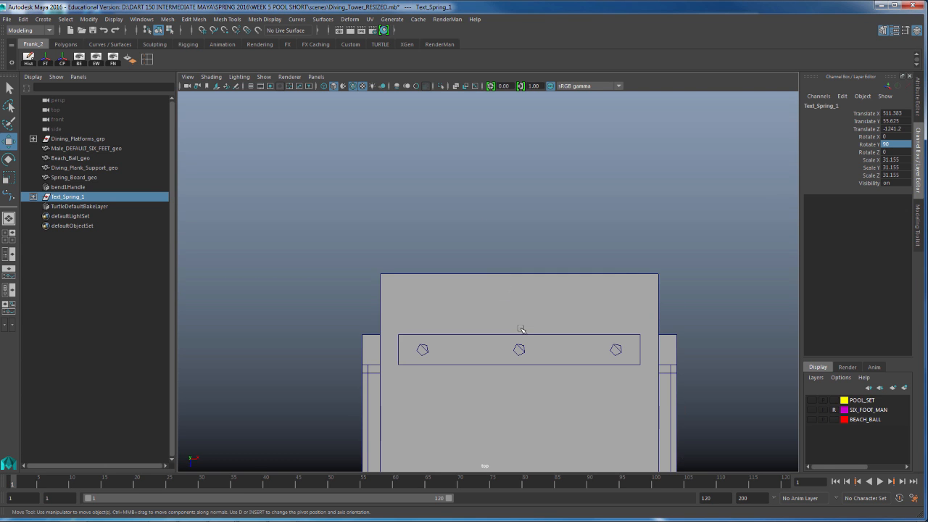
alt+right_drag(712, 386, 190, 373)
alt+middle_drag(545, 374, 508, 129)
alt+middle_drag(559, 304, 572, 224)
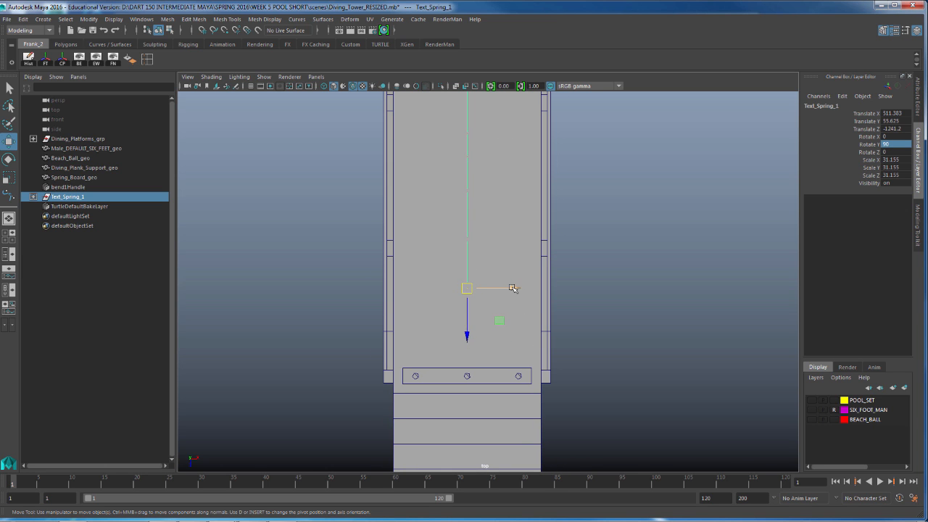
drag(512, 288, 519, 288)
key(v)
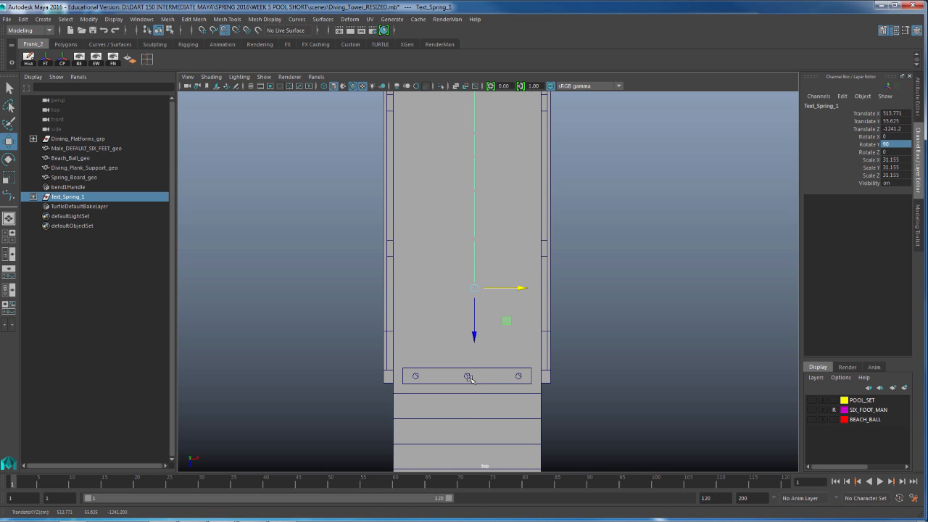
middle_drag(469, 378, 467, 377)
Expand the Text_Spring_1 hierarchy and inspect its individual letter groups and the curves inside the letter i.
key(space)
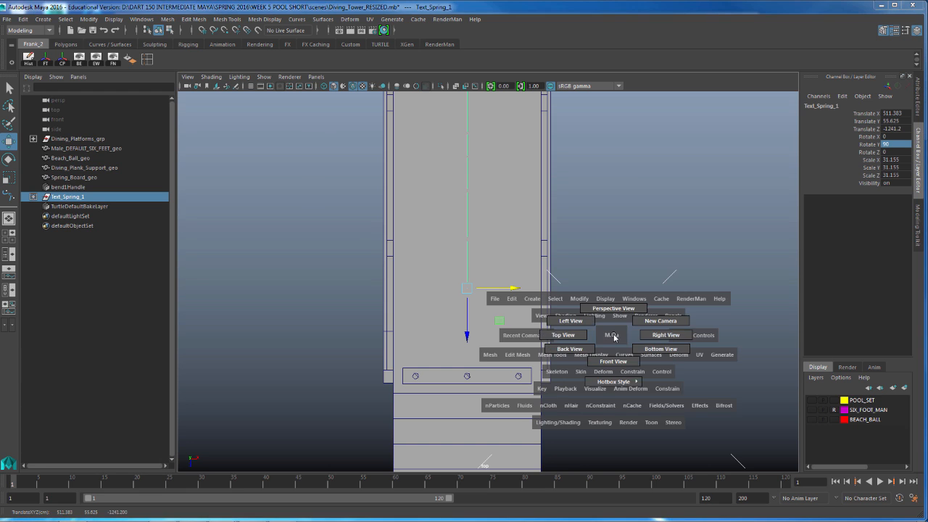
mouse_move(616, 338)
mouse_down()
mouse_move(616, 318)
mouse_move(635, 320)
mouse_up()
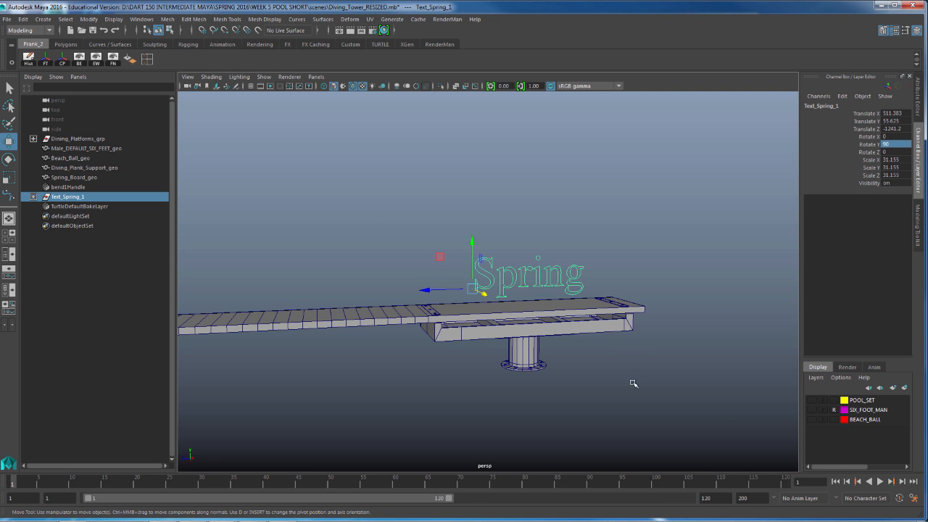
alt+drag(631, 379, 731, 334)
click(668, 370)
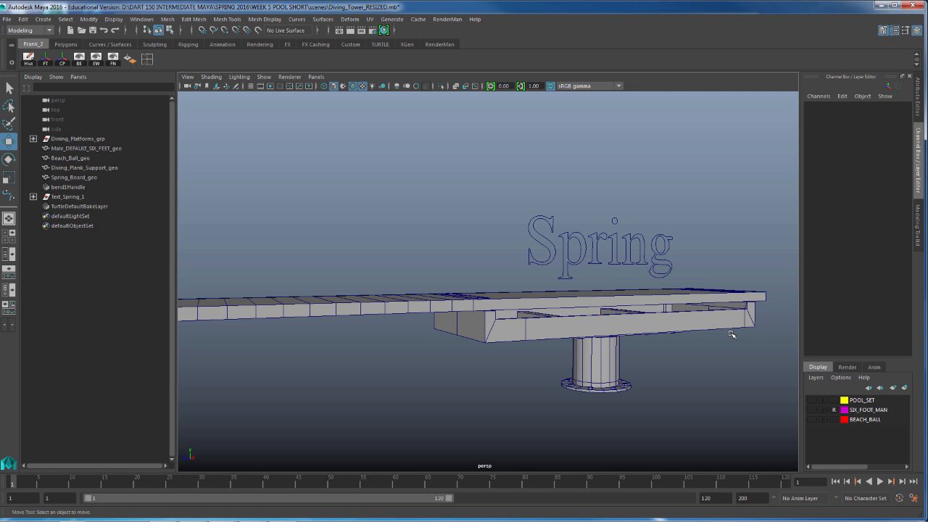
click(548, 227)
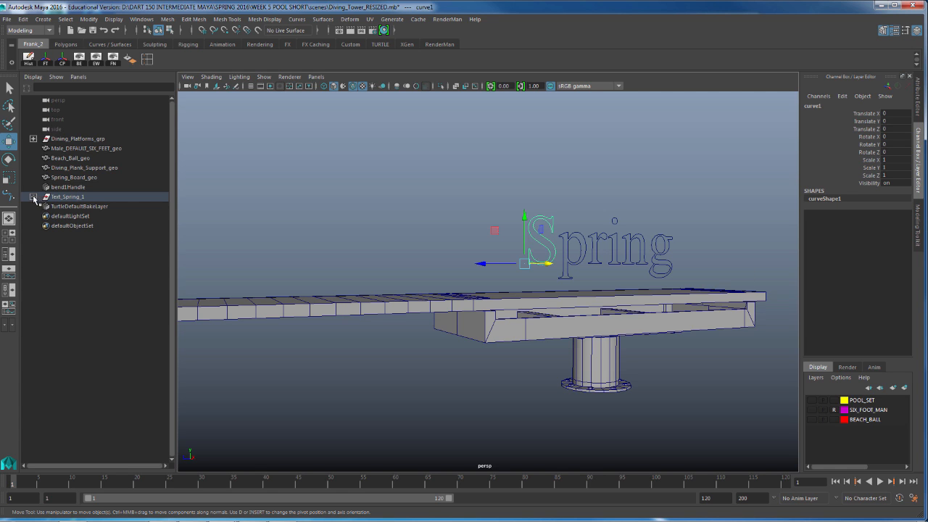
click(32, 197)
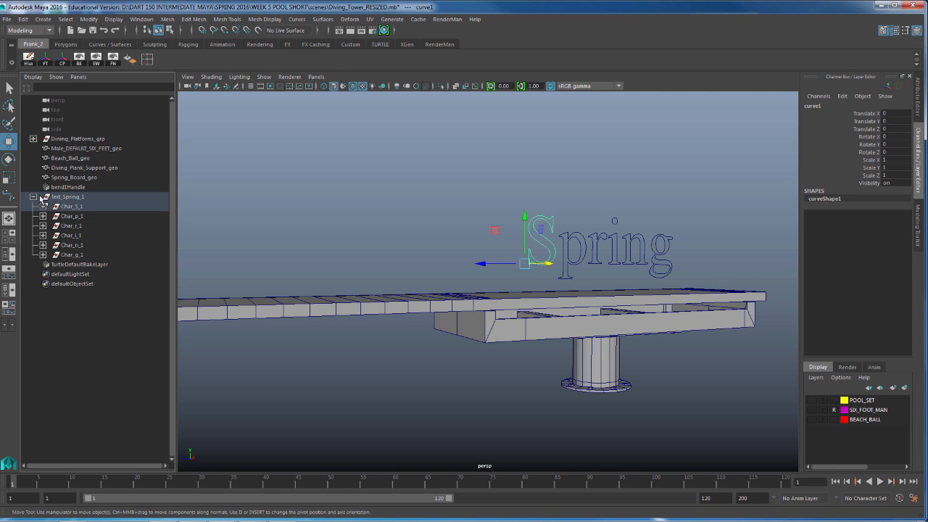
click(75, 217)
click(74, 225)
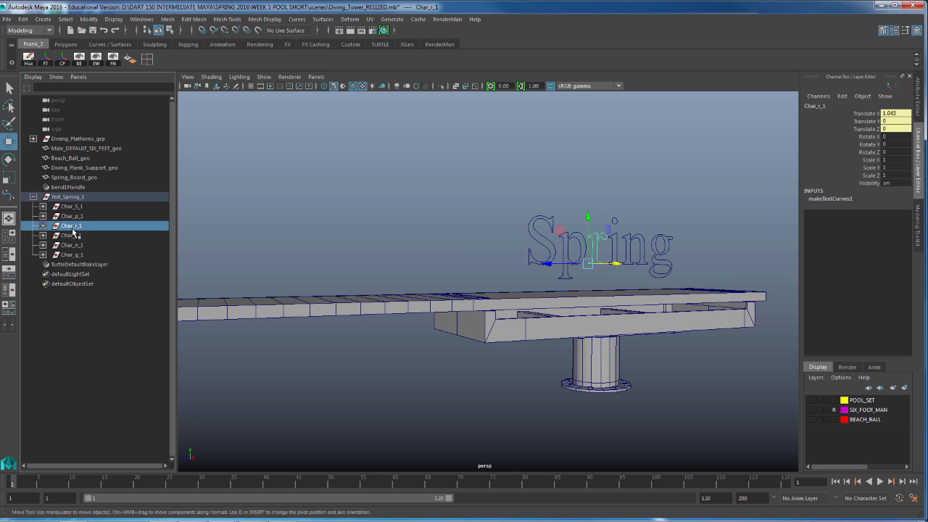
click(73, 235)
click(73, 245)
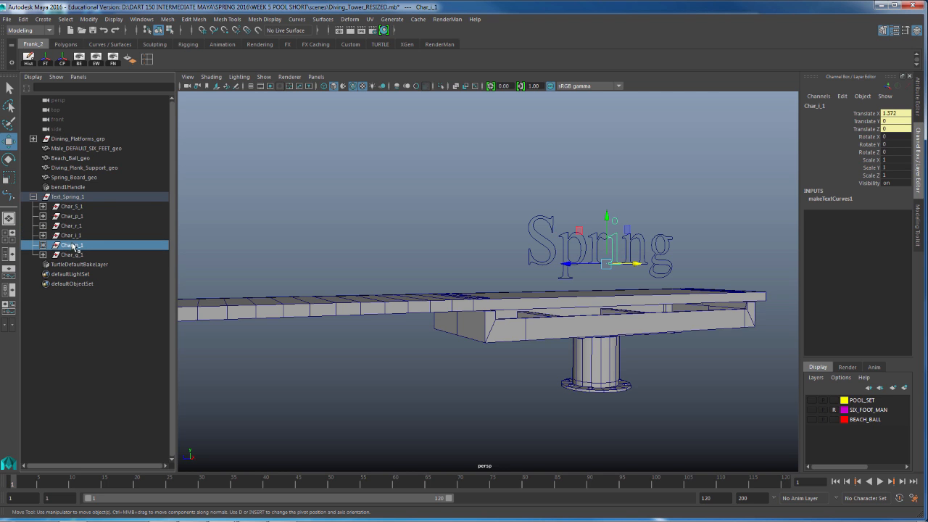
click(79, 255)
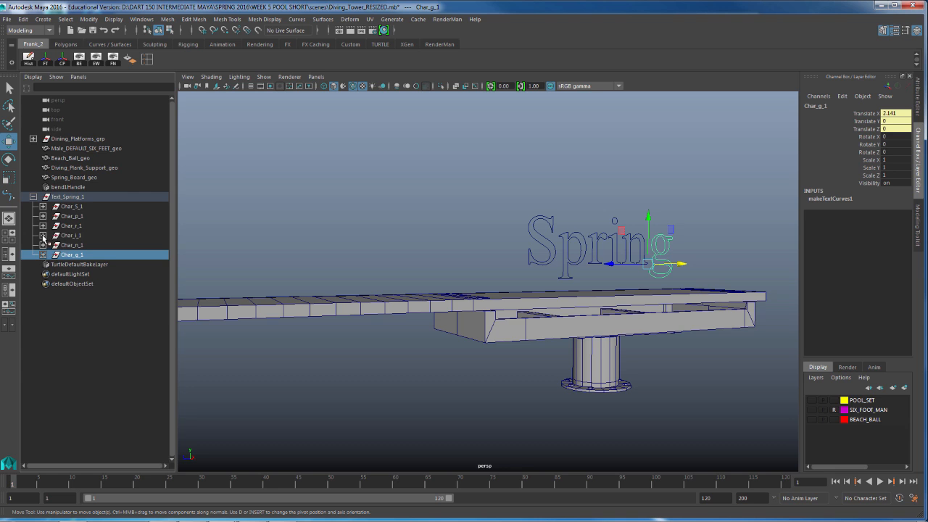
click(44, 235)
click(77, 254)
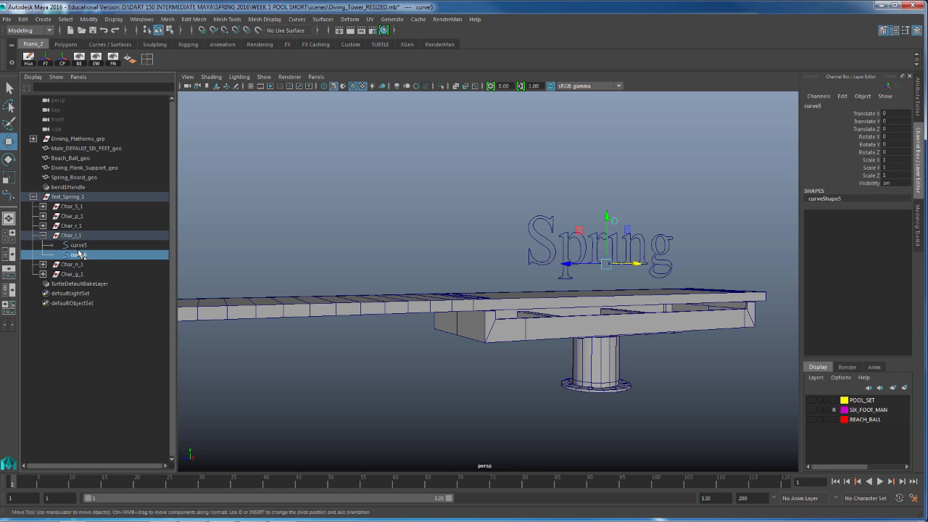
Frame the text up close and check the separate curves that make up each letter from g back to S.
drag(489, 195, 698, 270)
key(f)
alt+right_drag(698, 270, 663, 243)
alt+drag(663, 243, 617, 268)
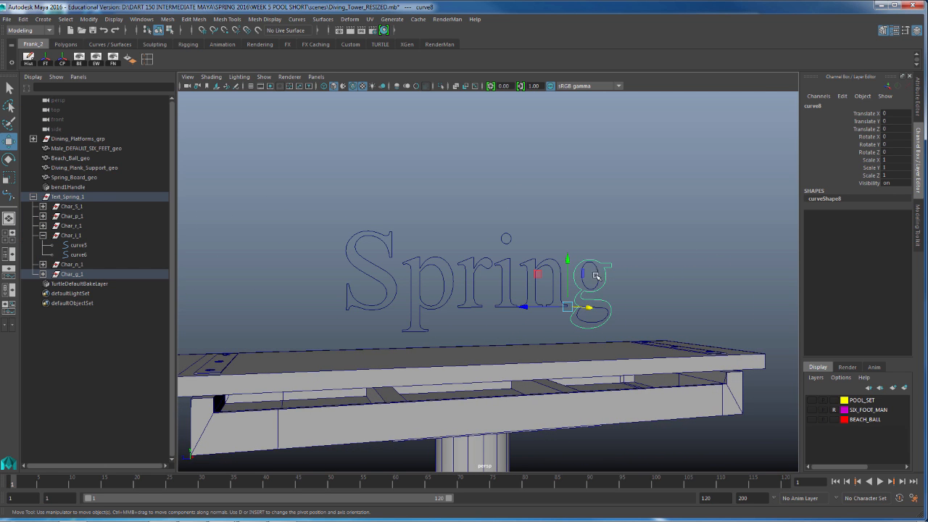
key(q)
click(603, 251)
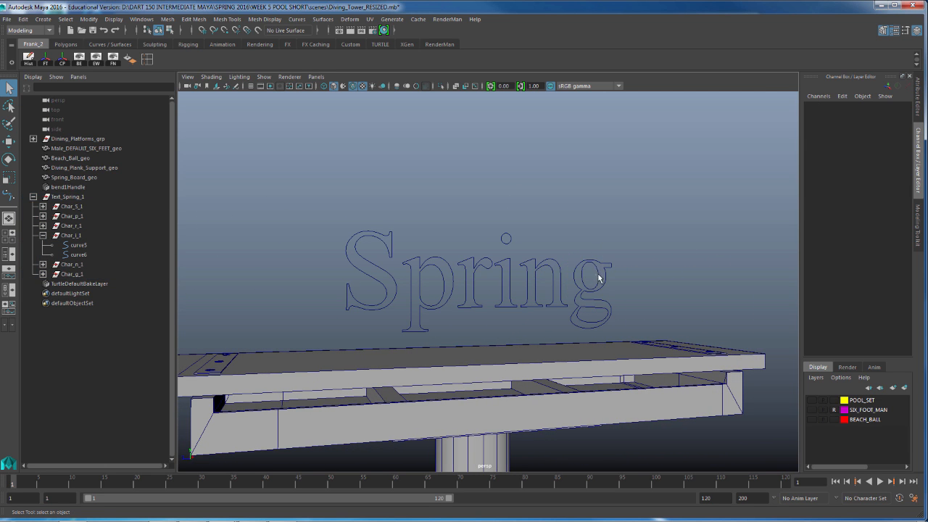
click(600, 277)
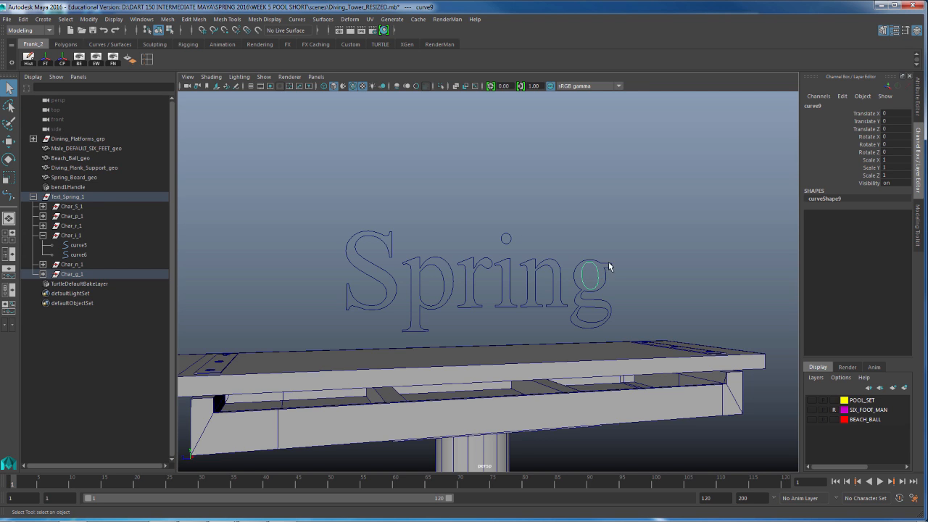
click(591, 311)
click(521, 276)
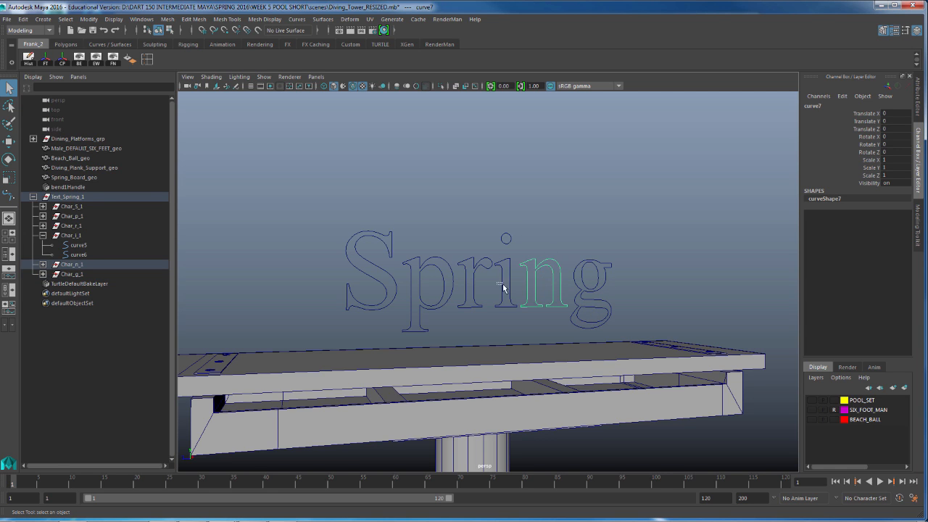
click(505, 279)
click(505, 239)
click(473, 286)
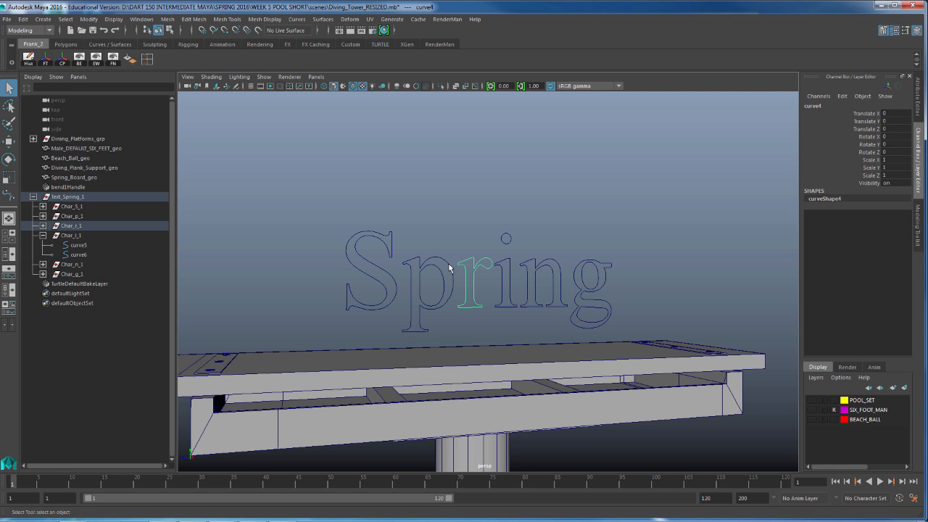
click(443, 277)
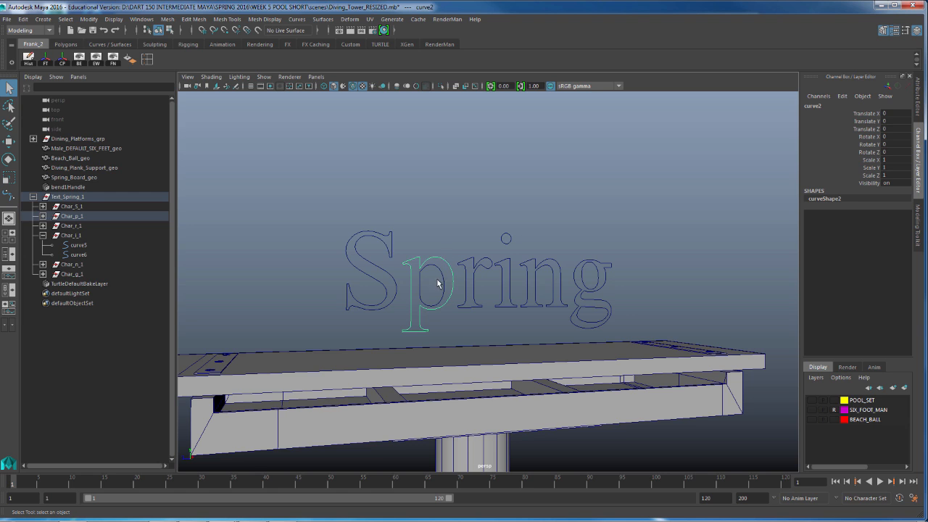
click(385, 268)
Group all the letter curves together and move the new group out of the Text_Spring_1 hierarchy.
drag(305, 177, 633, 334)
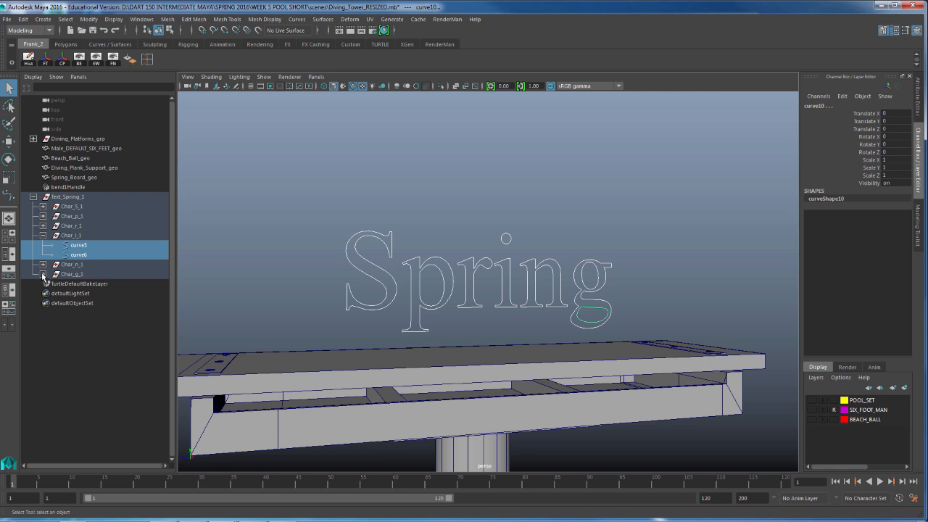
drag(316, 201, 623, 333)
click(622, 331)
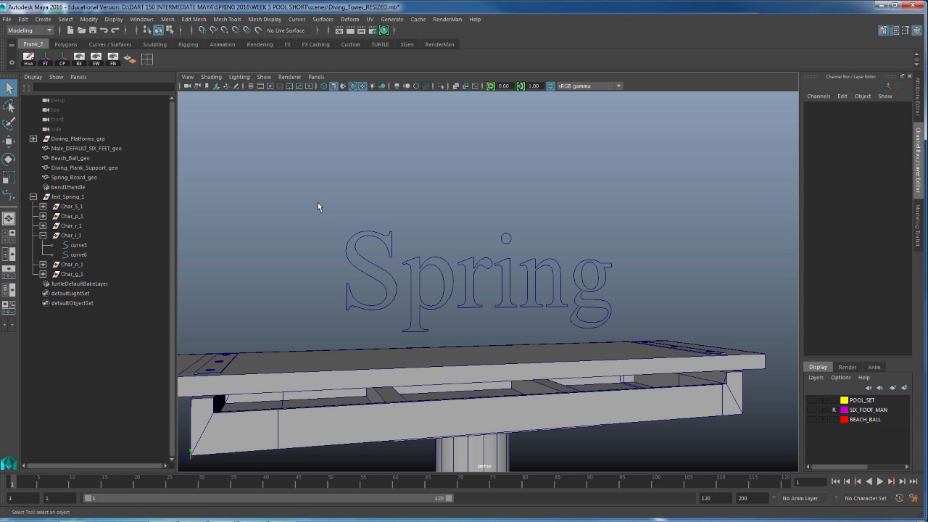
drag(319, 207, 615, 331)
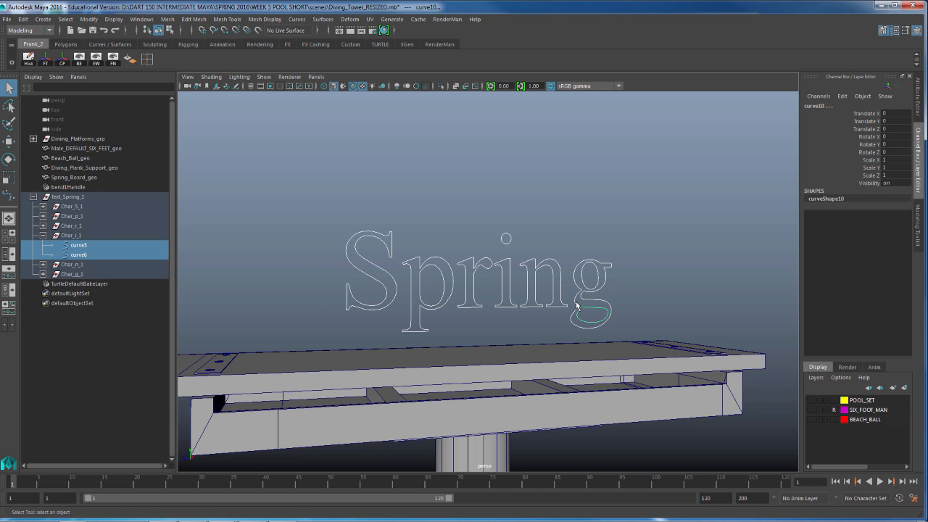
click(25, 21)
click(70, 208)
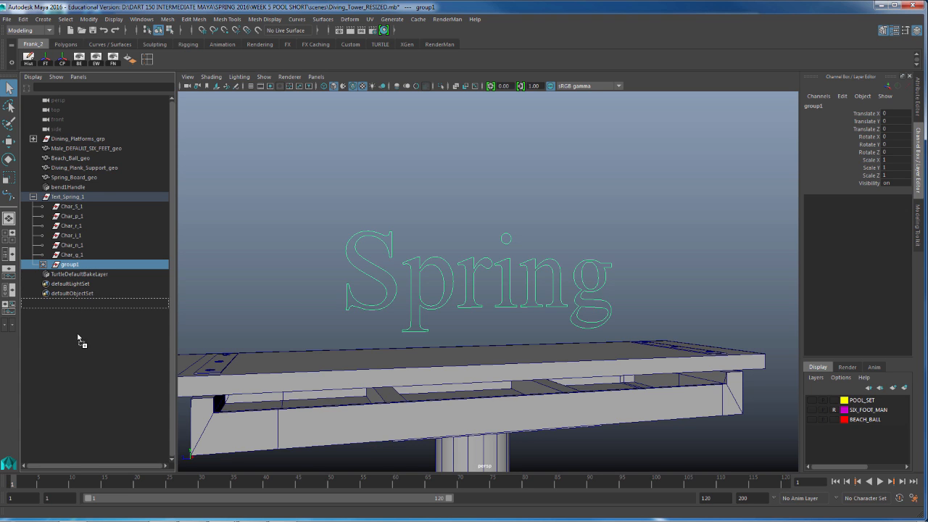
key(shift+p)
Delete the leftover Text_Spring_1 hierarchy and move curve1 through curve10 out of group1 to the scene's top level.
click(73, 200)
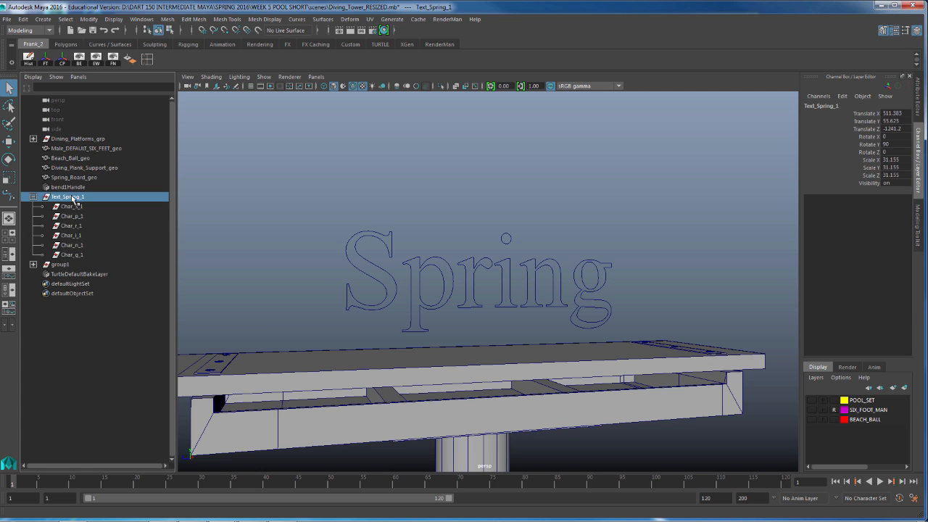
key(Delete)
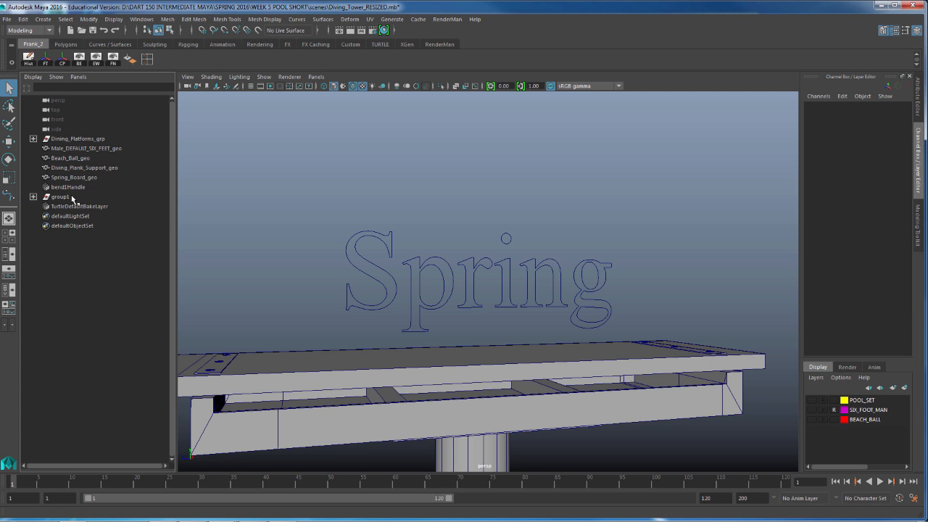
click(33, 197)
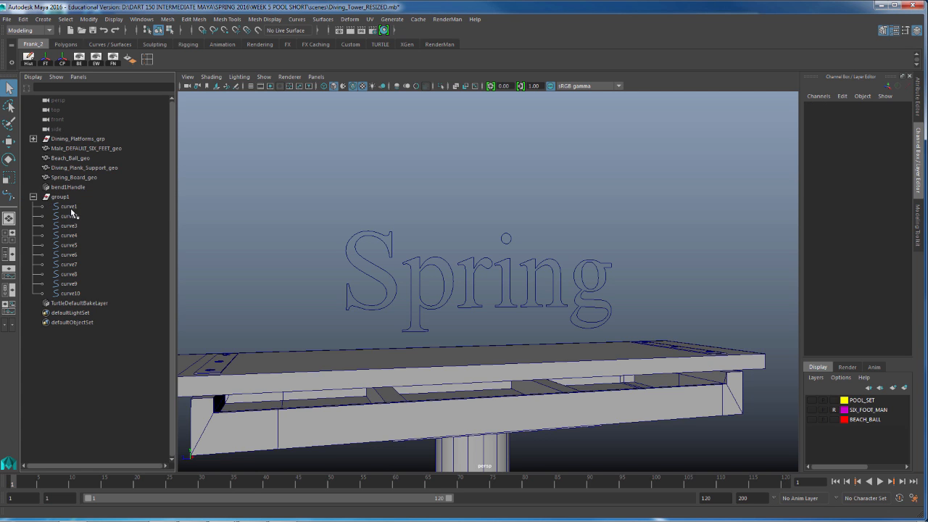
click(69, 207)
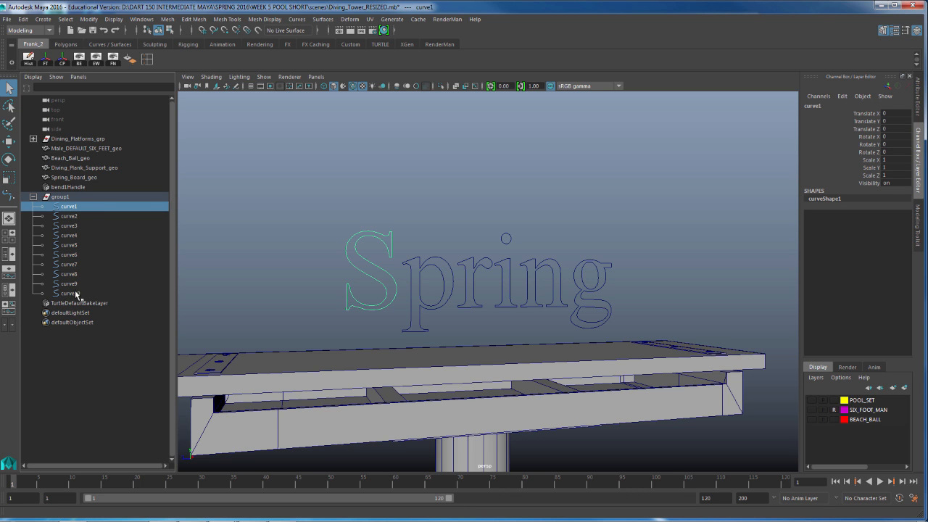
shift+click(77, 294)
middle_drag(76, 292, 82, 344)
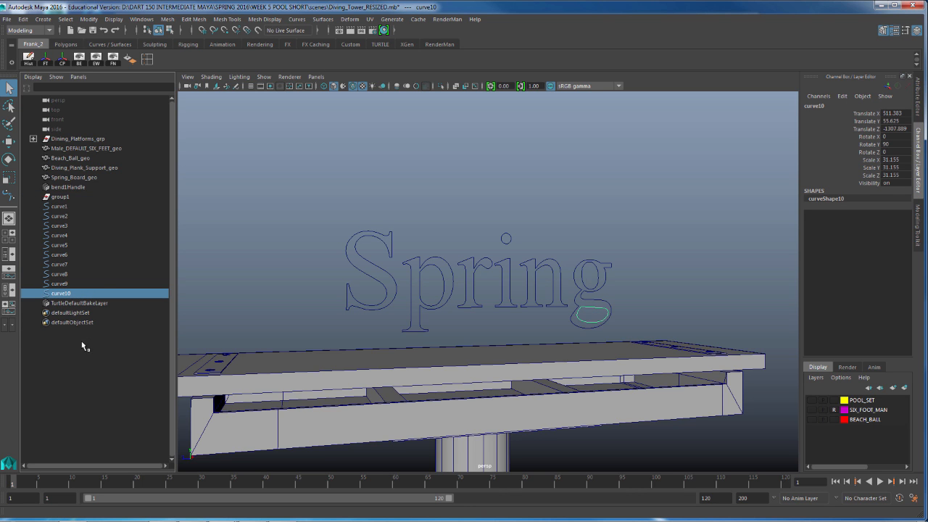
Freeze the transformations of all ten Spring letter curves.
click(60, 197)
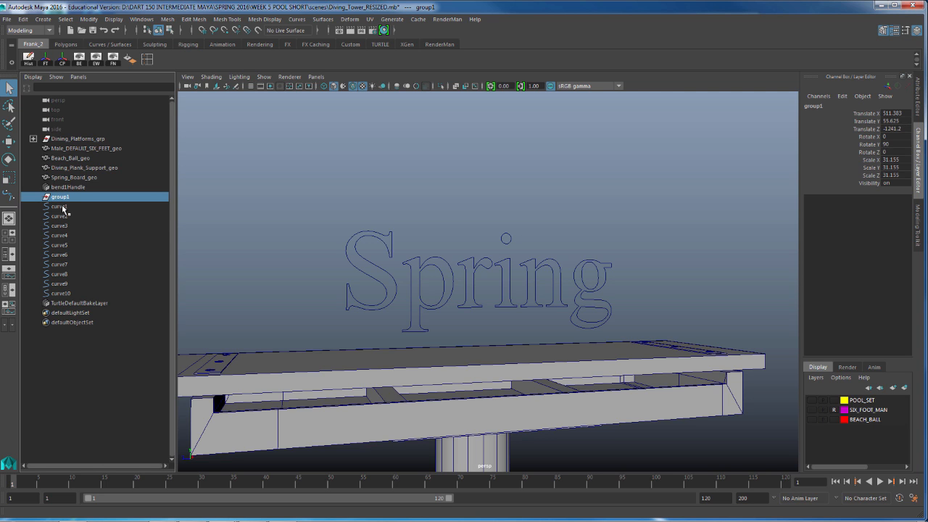
drag(307, 193, 628, 335)
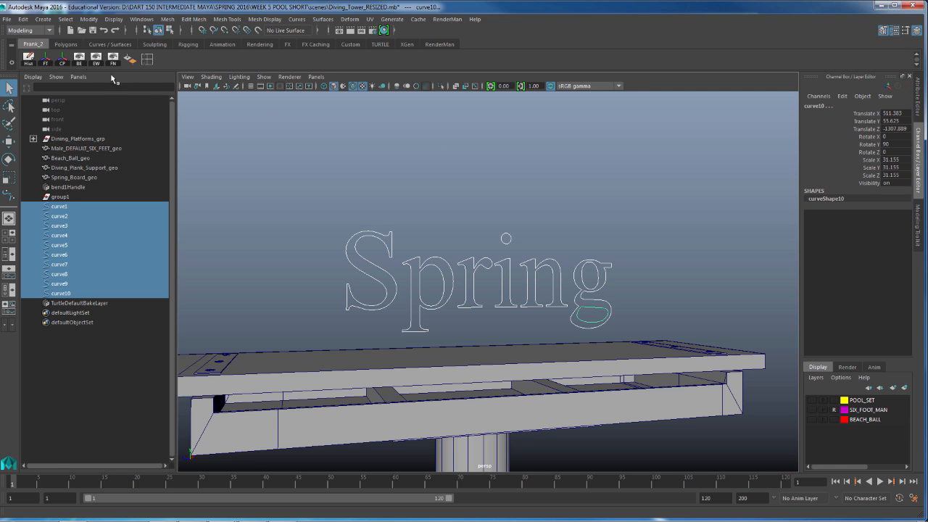
click(46, 63)
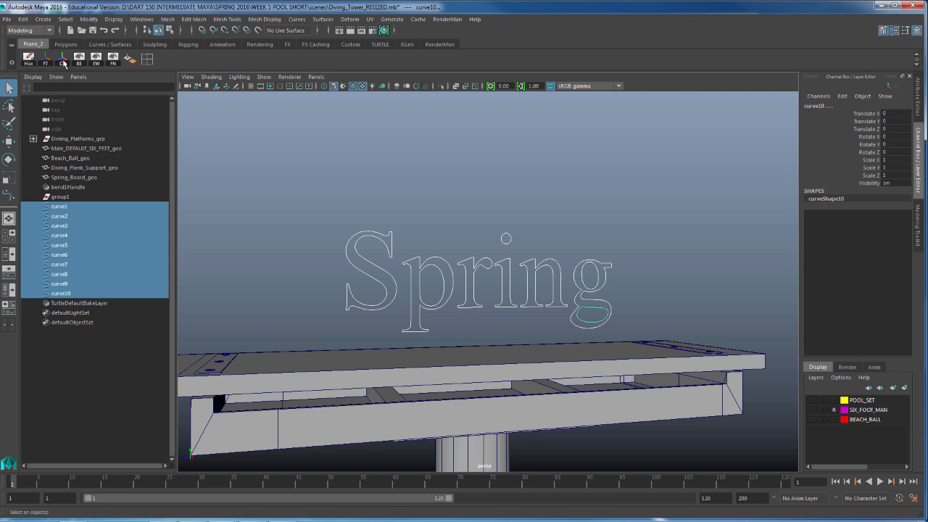
Check the separate curves of the letters i and g, and reselect the whole Spring text.
click(409, 237)
click(506, 239)
click(520, 264)
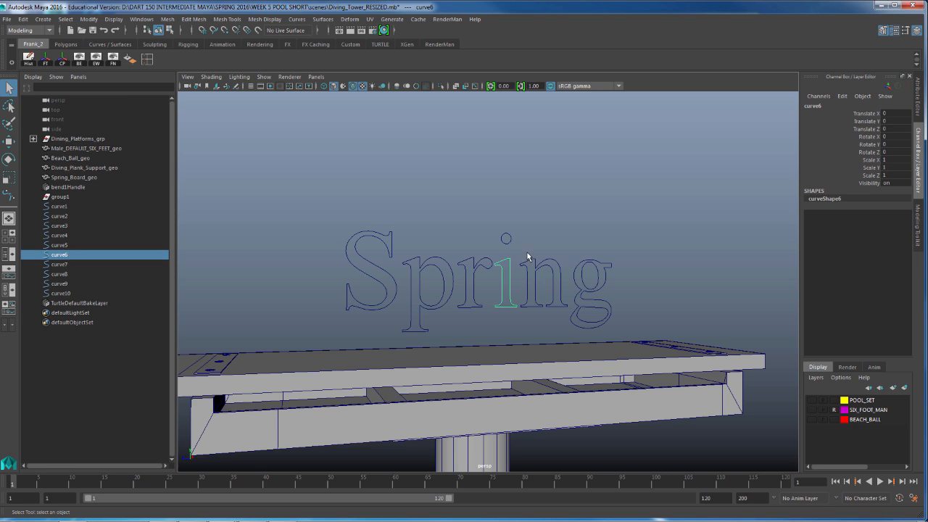
click(535, 268)
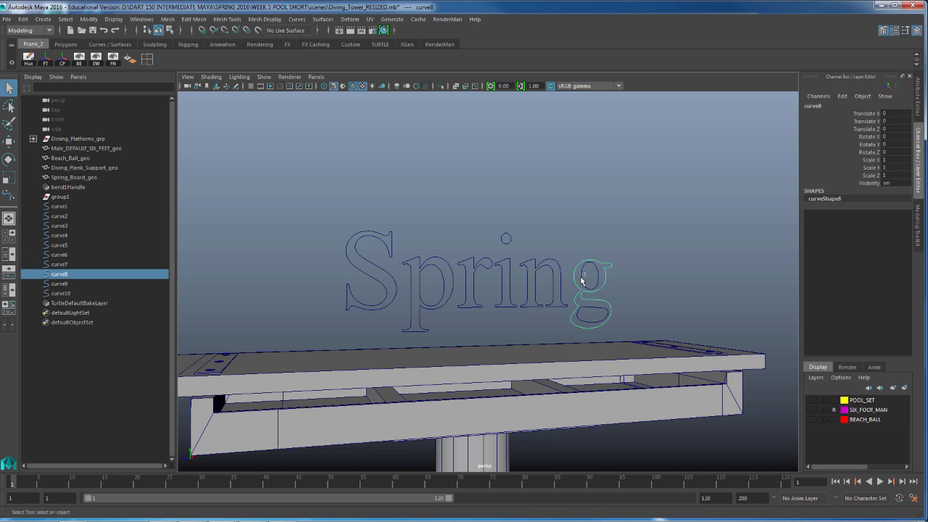
click(586, 279)
click(595, 313)
drag(484, 270, 623, 328)
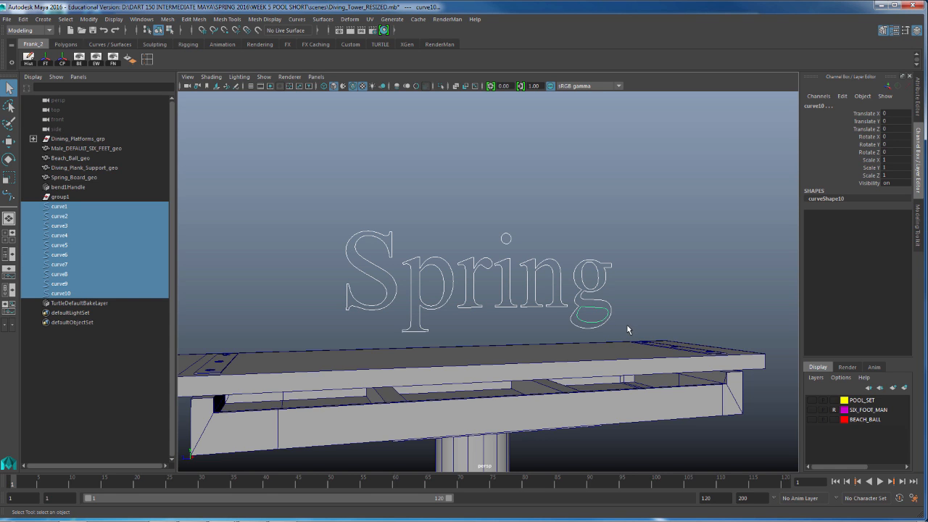
Show shape nodes in the Outliner and expand curve1 through curve10 to expose their curve shapes.
click(33, 77)
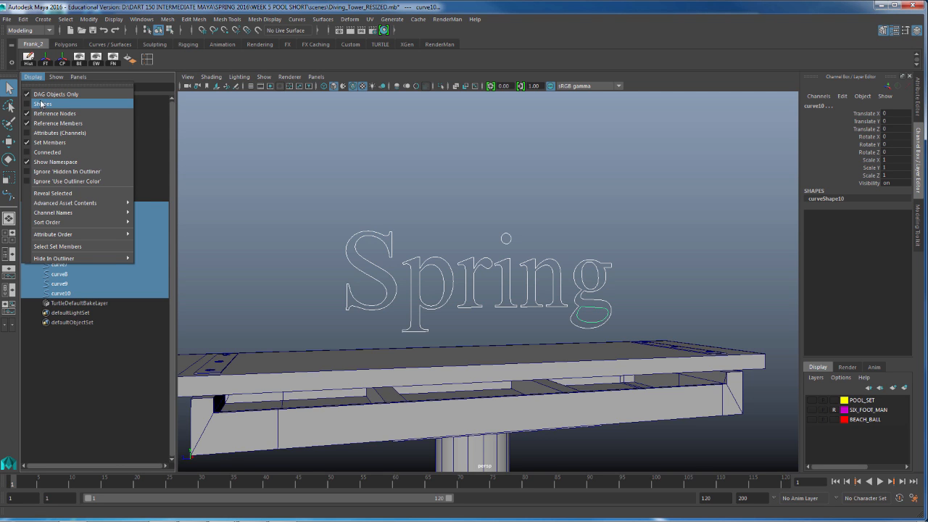
click(42, 103)
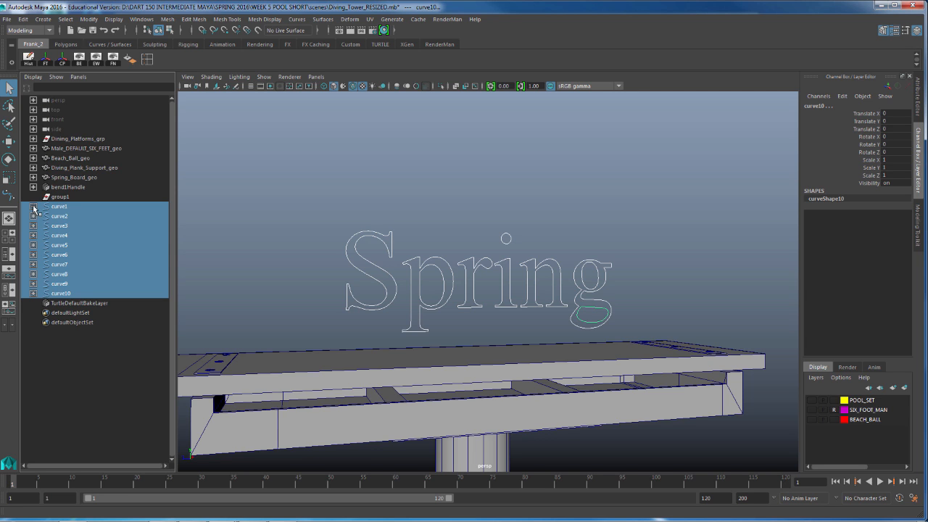
click(33, 206)
click(33, 225)
click(33, 245)
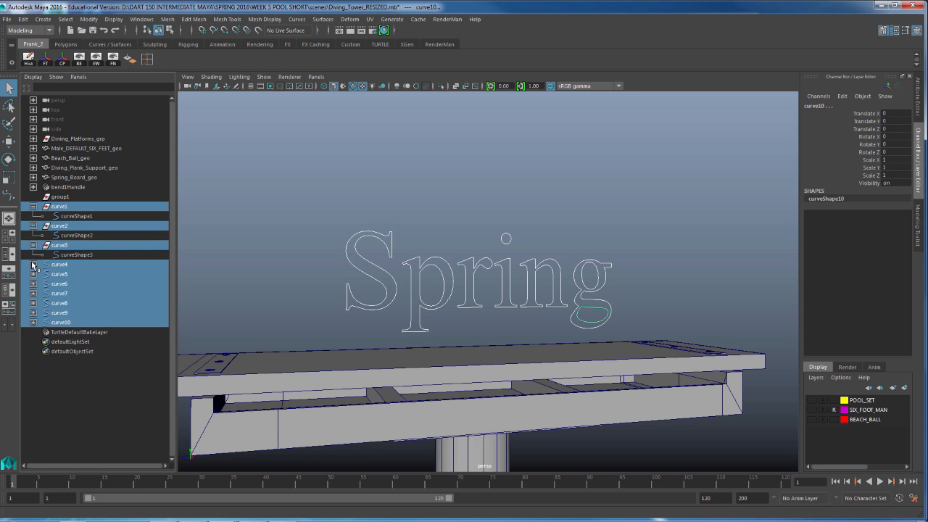
click(32, 265)
click(33, 284)
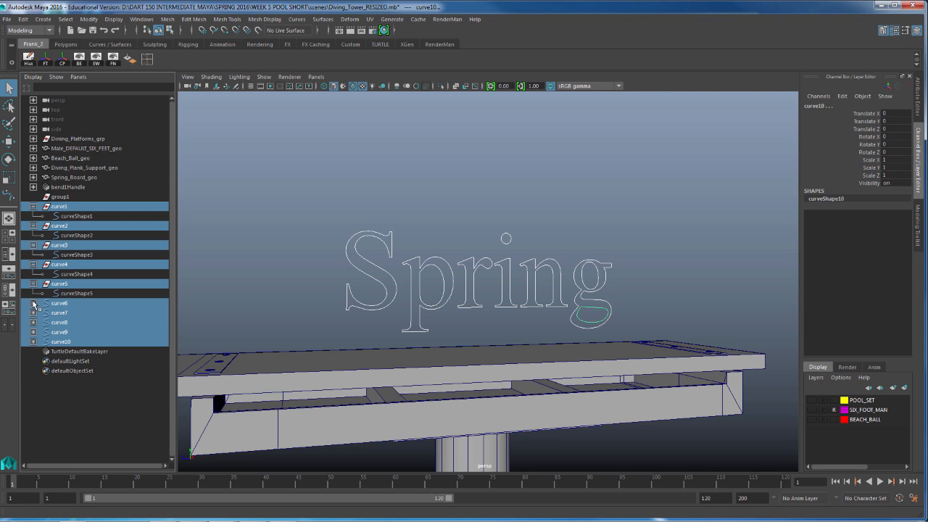
click(33, 303)
click(33, 351)
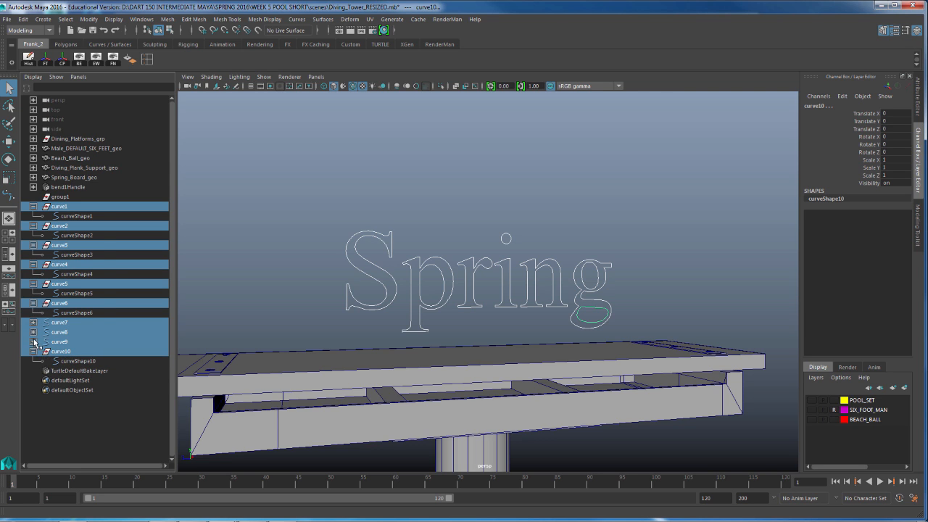
click(33, 341)
click(32, 331)
click(32, 322)
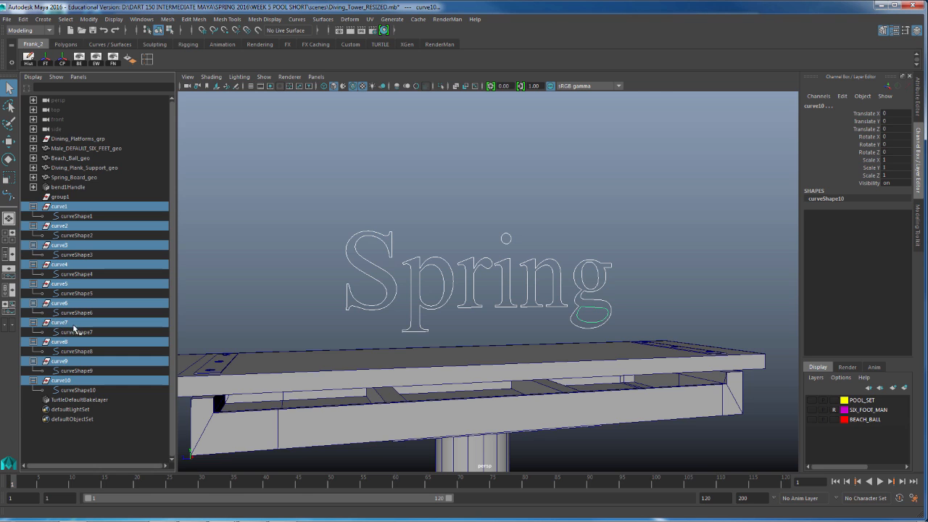
Select curveShape1 through curveShape10 followed by group1, and parent the shapes under it with the MEL command parent -r -s.
click(86, 216)
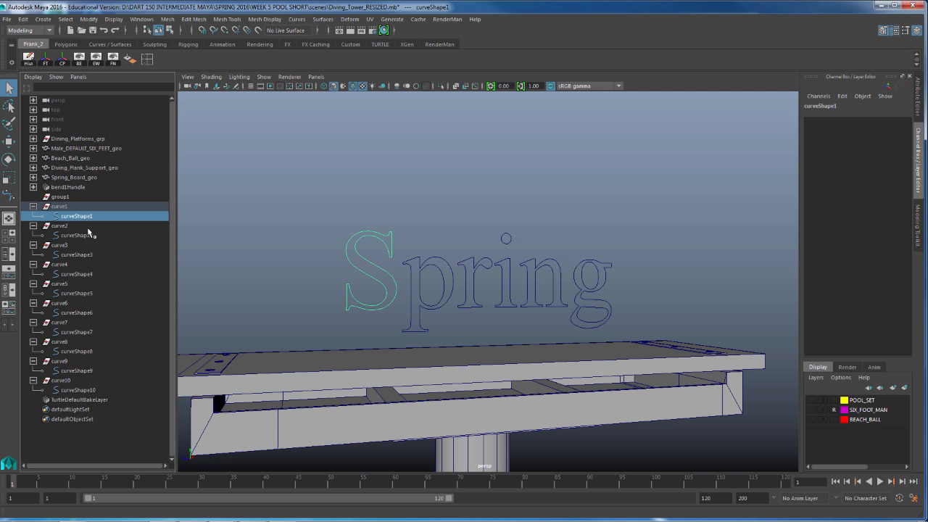
ctrl+click(86, 235)
ctrl+click(84, 255)
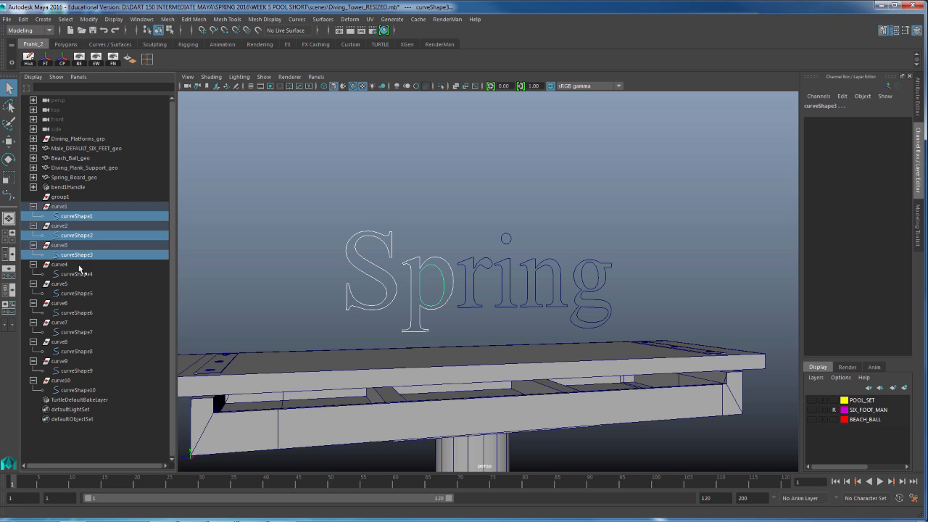
ctrl+click(77, 276)
ctrl+click(77, 293)
ctrl+click(78, 313)
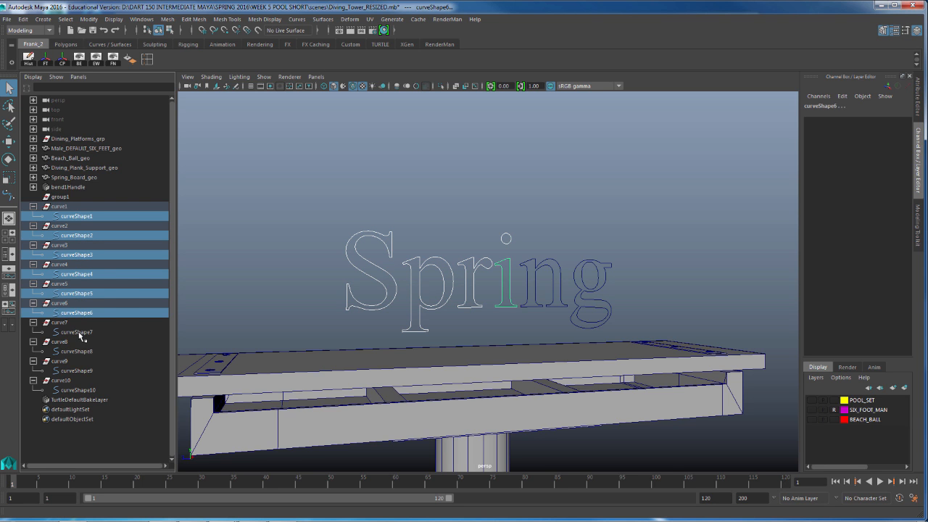
ctrl+click(77, 332)
ctrl+click(77, 351)
ctrl+click(77, 371)
ctrl+click(78, 390)
ctrl+click(44, 200)
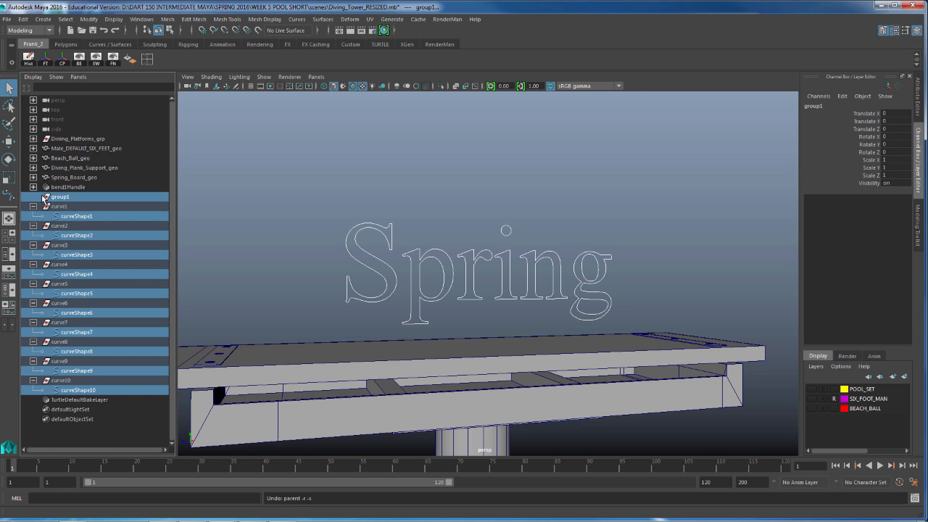
click(45, 497)
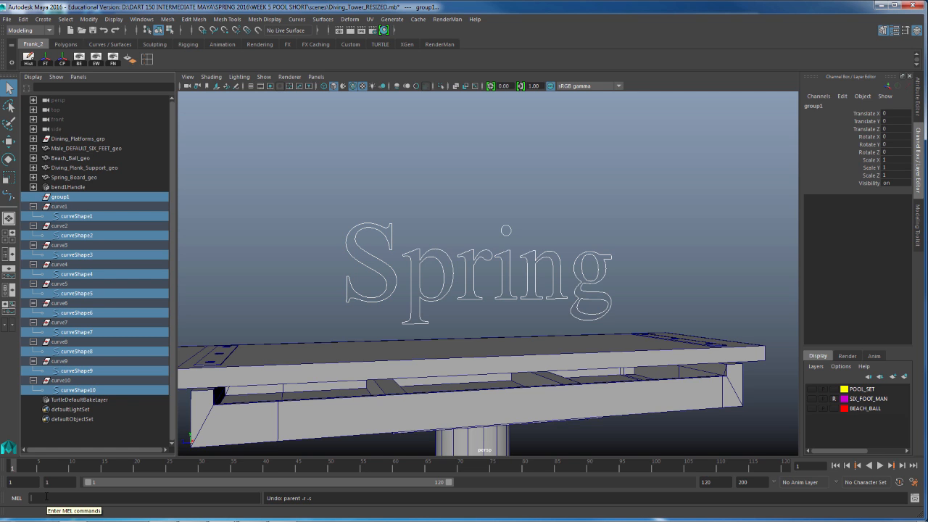
text(parent -)
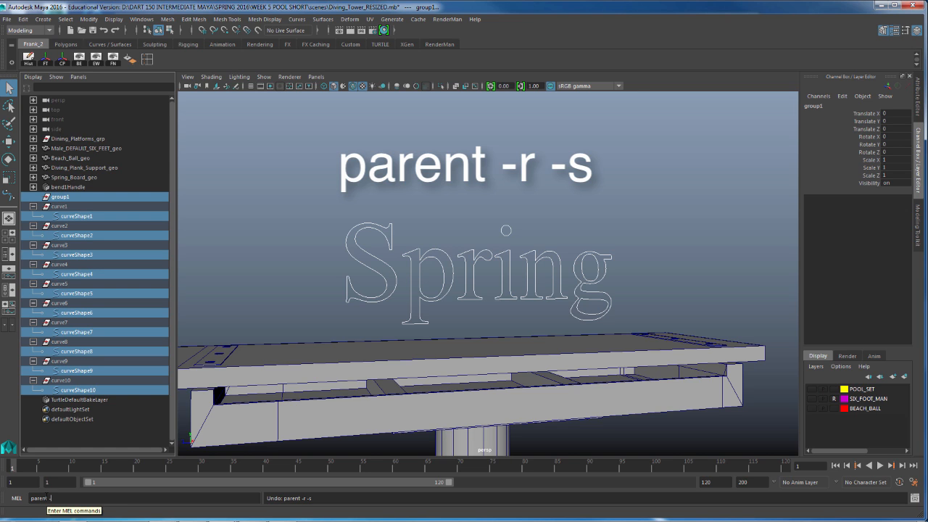
text(r -s)
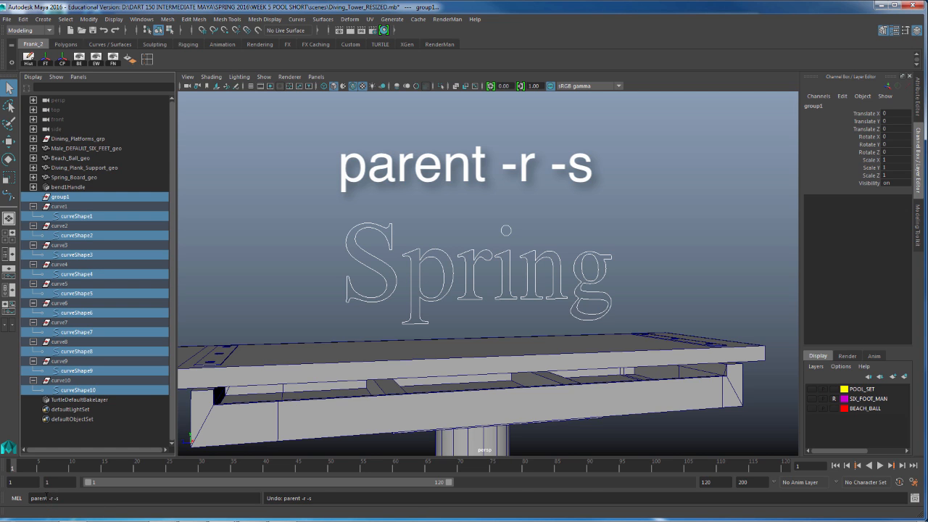
key(Return)
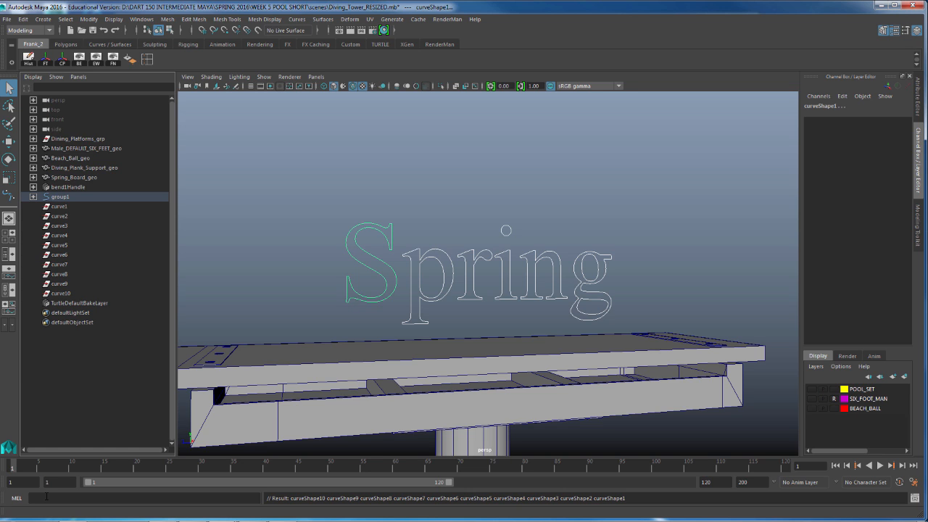
Hide shape nodes in the Outliner and delete the emptied transforms curve1 through curve10.
click(33, 77)
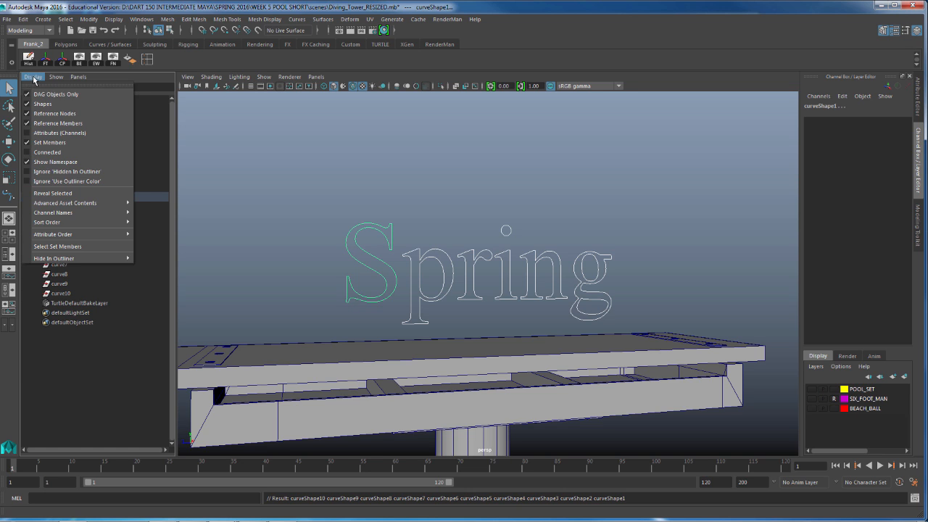
click(42, 105)
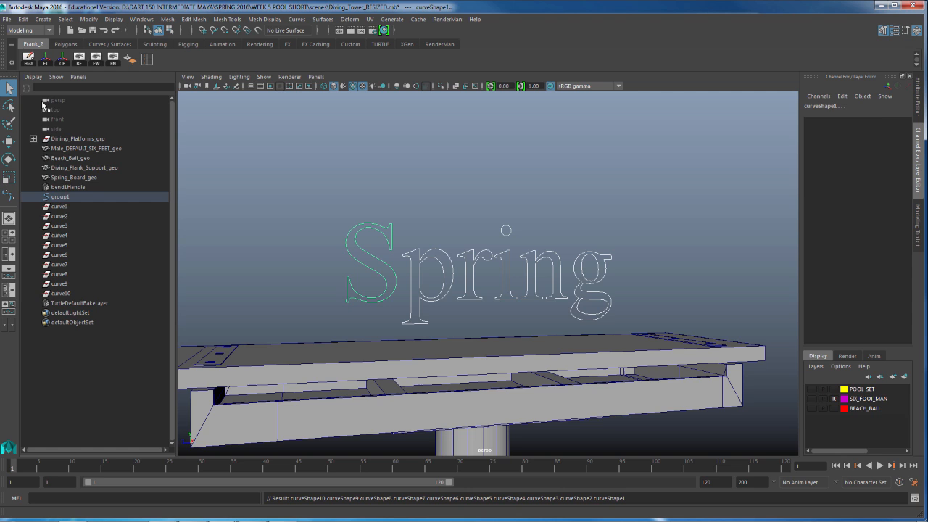
click(62, 207)
shift+click(66, 293)
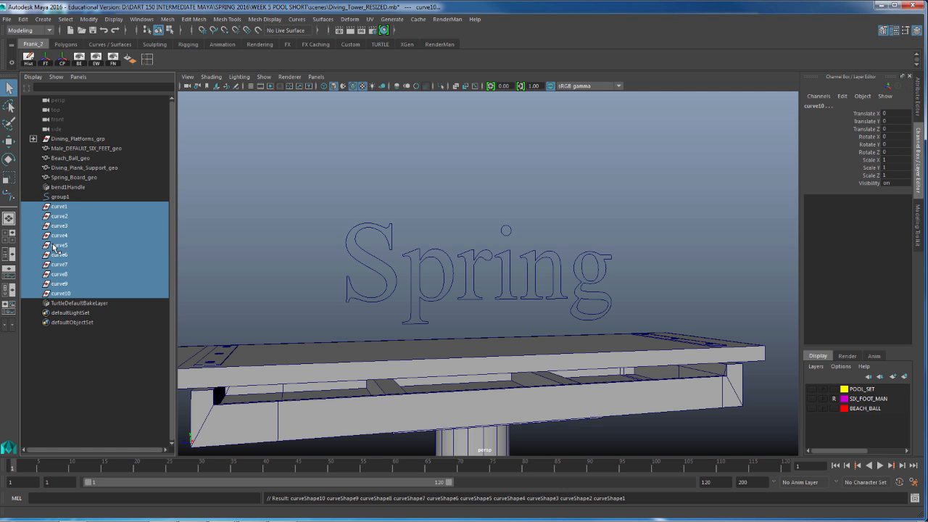
key(Delete)
Rename group1 to Spring_ctrl.
double_click(58, 196)
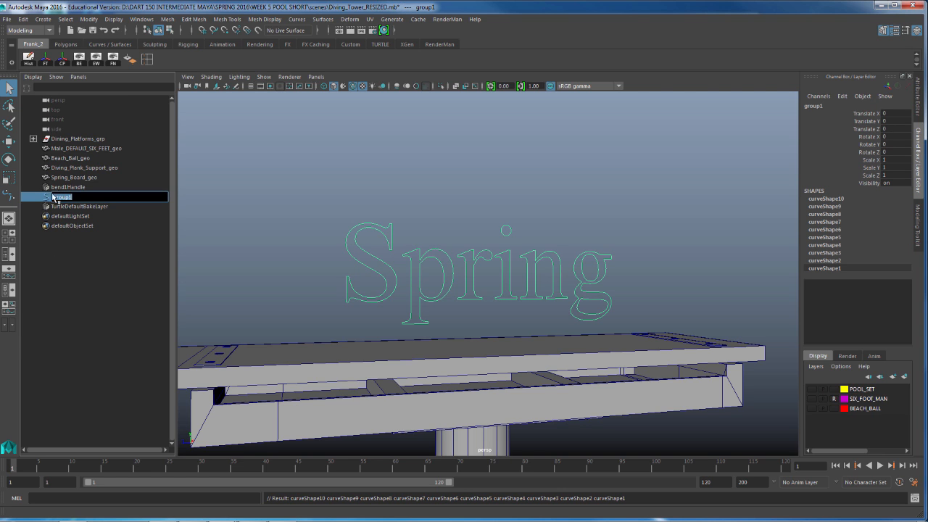
text(Spring_ctrl)
key(Return)
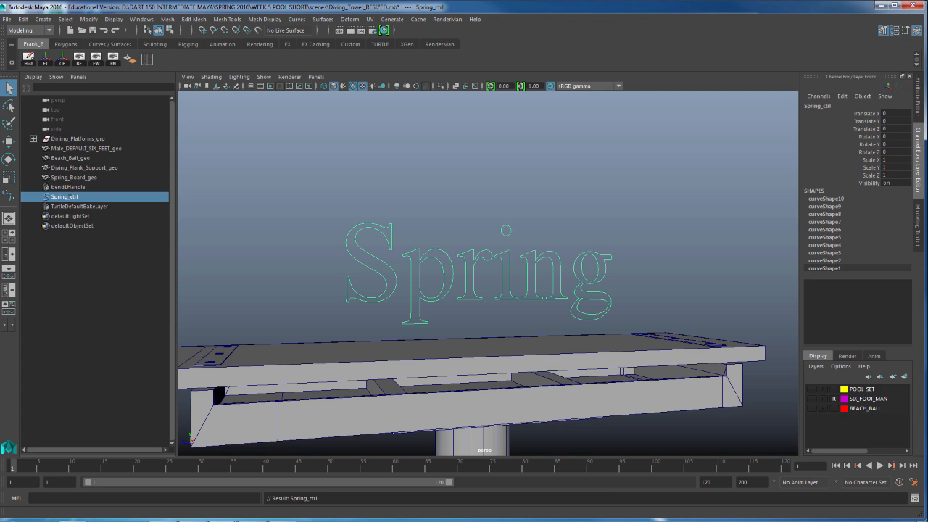
Check in the viewport that the Spring text selects as one object, and examine its pivot with the Move tool.
click(364, 187)
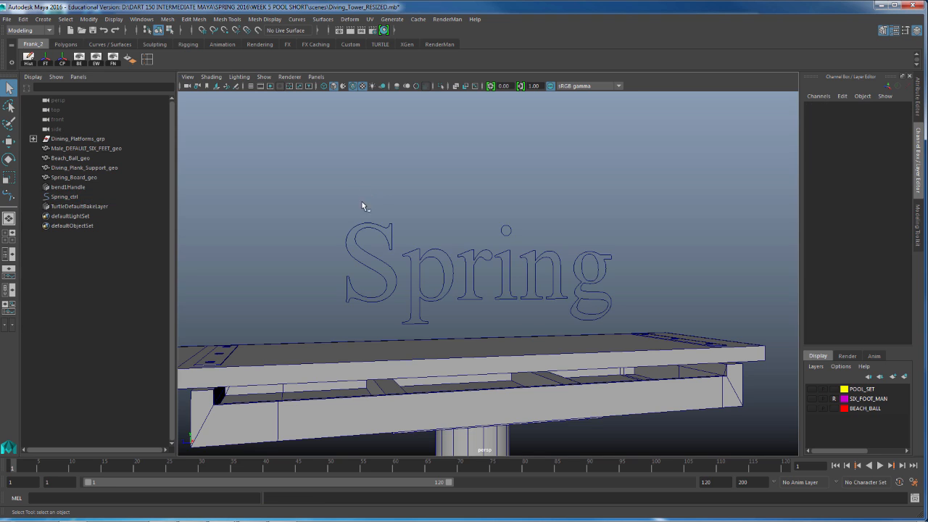
drag(339, 208, 573, 292)
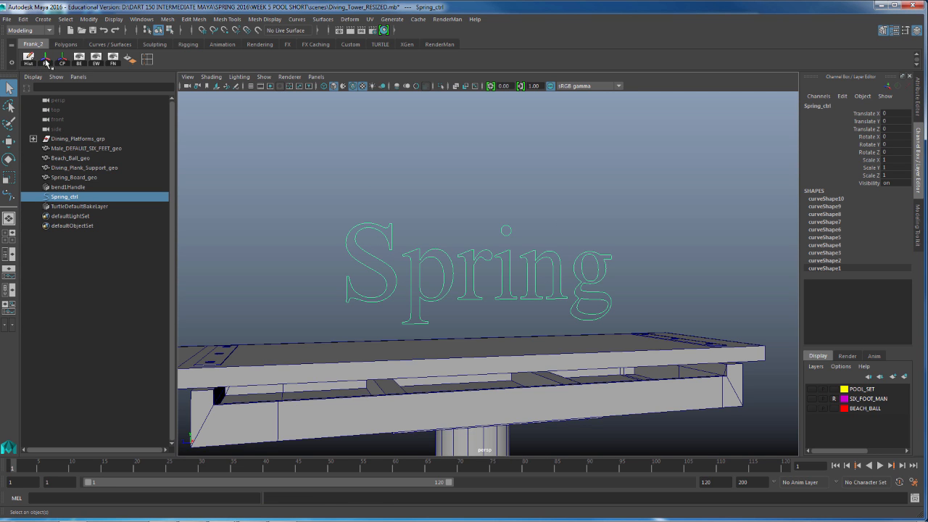
key(w)
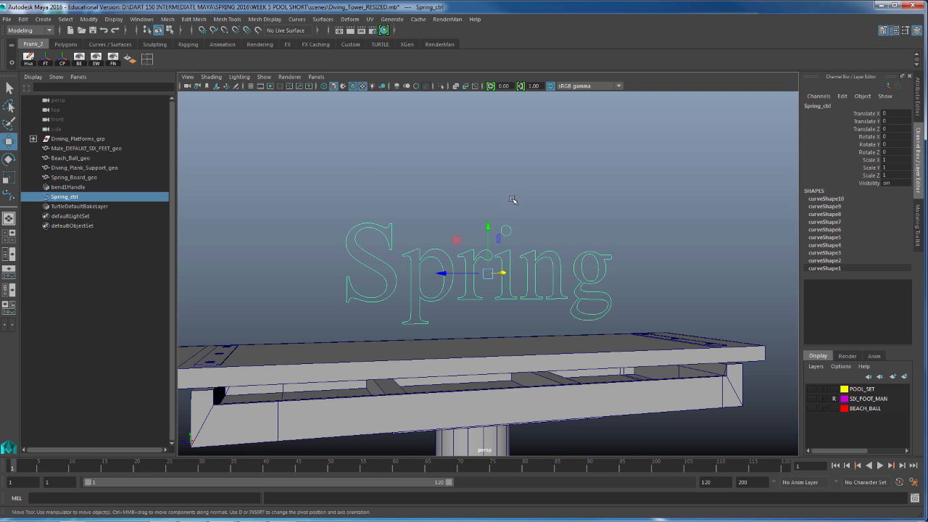
Enable drawing overrides in the display attributes of the Spring_ctrl transform and set its index color to yellow.
click(917, 102)
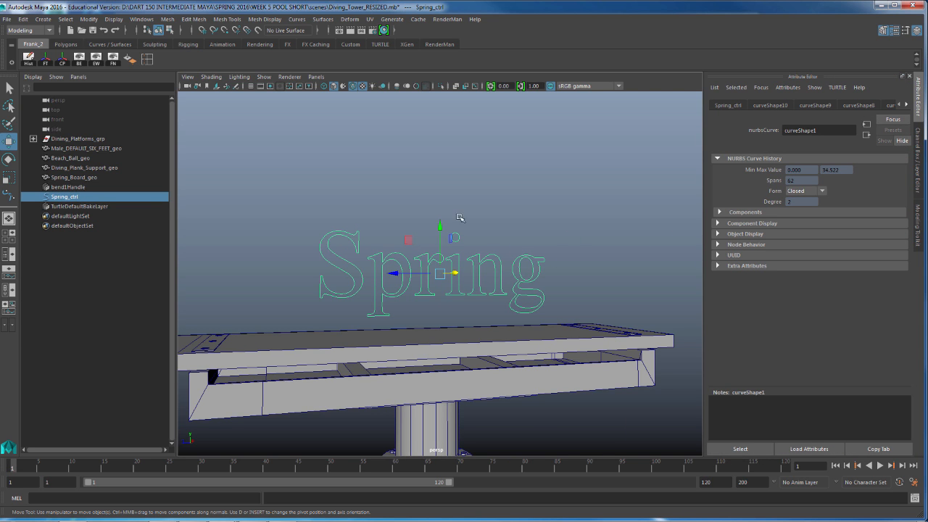
click(427, 192)
drag(401, 198, 490, 270)
click(728, 105)
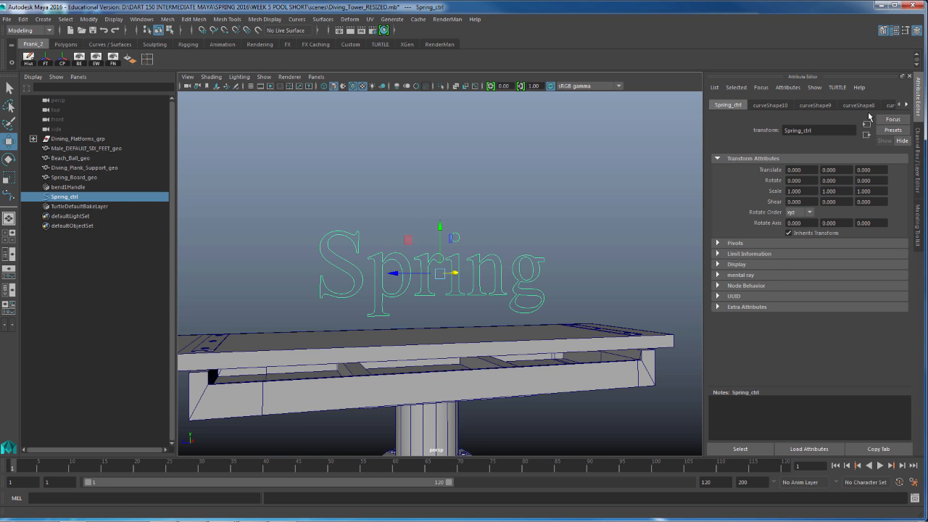
click(736, 264)
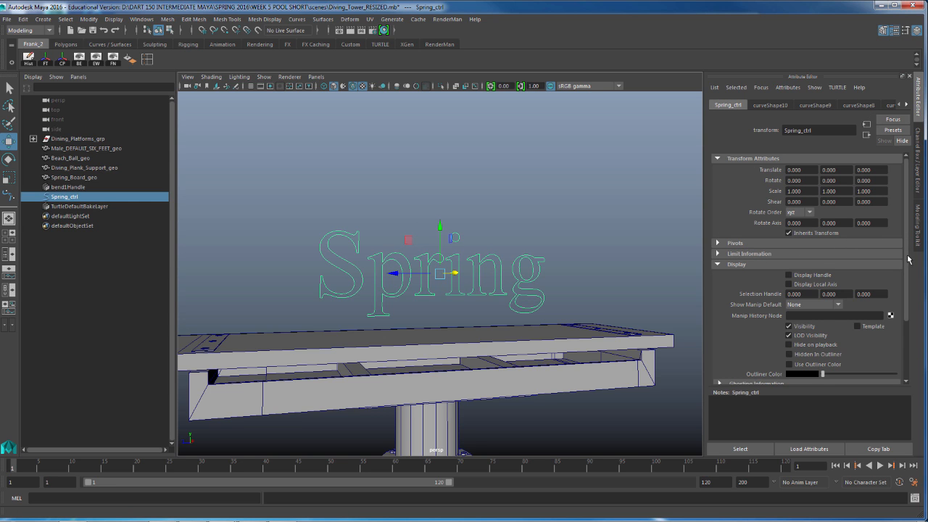
scroll(900, 348, down, 5)
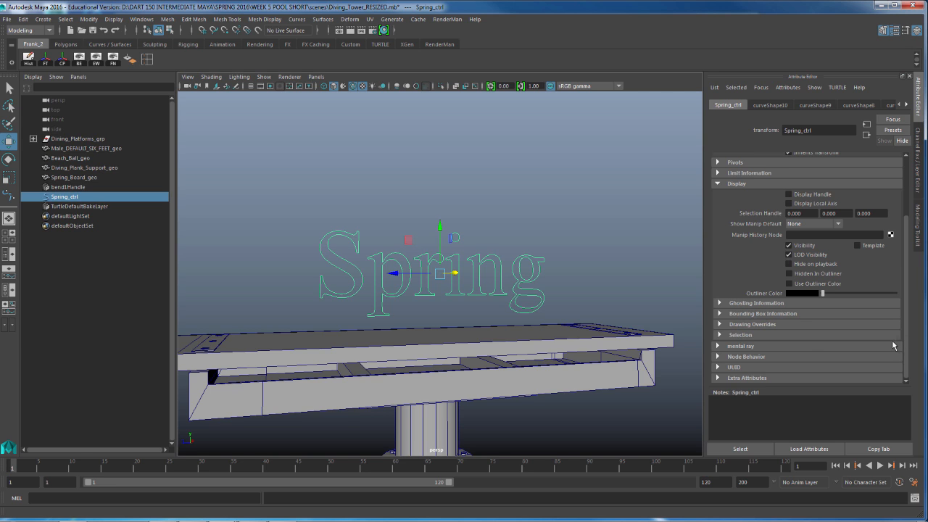
click(720, 324)
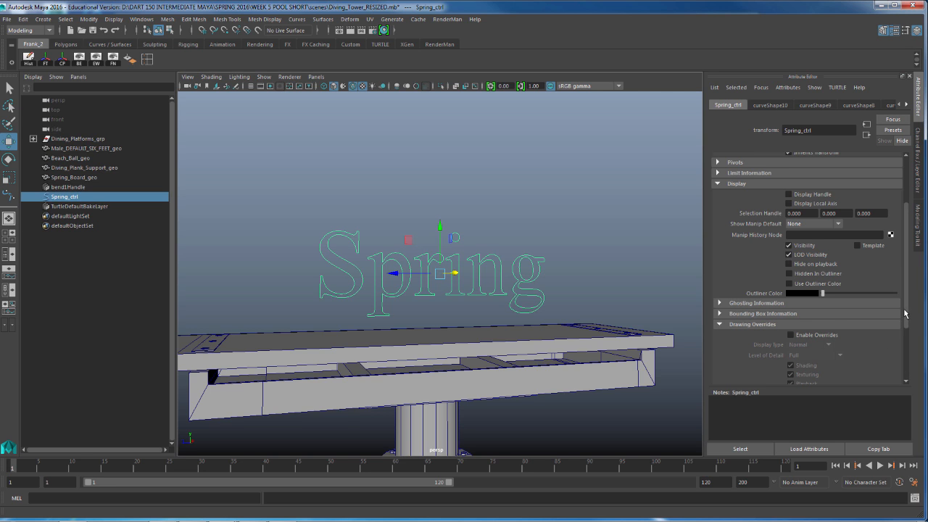
scroll(905, 313, down, 4)
click(790, 243)
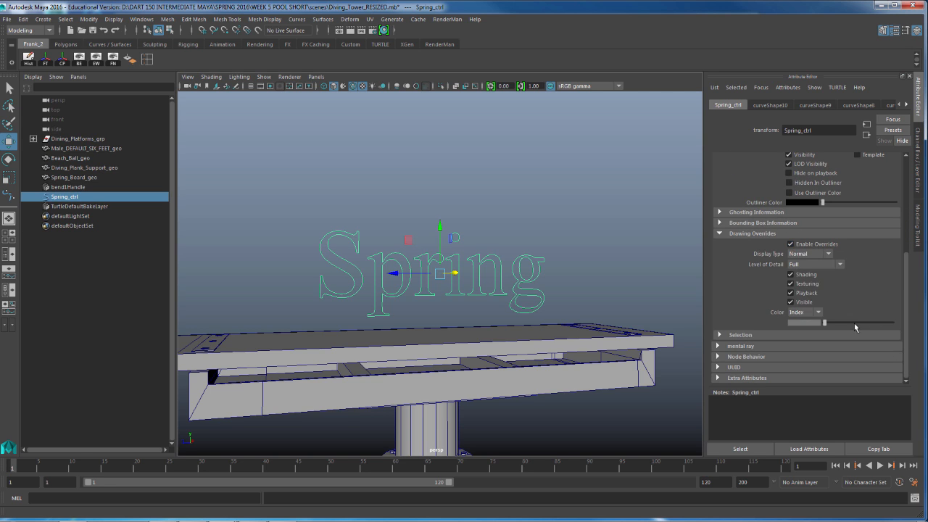
drag(828, 324, 860, 324)
click(563, 226)
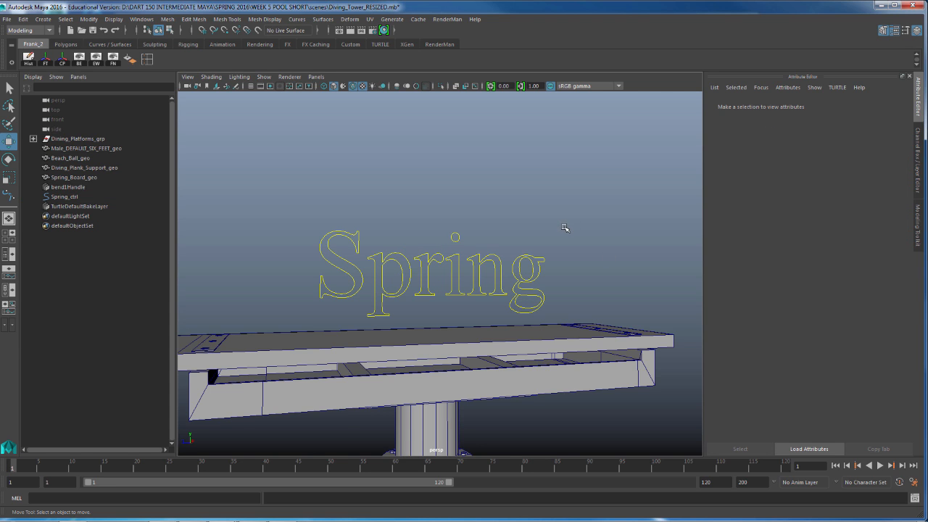
Reselect the Spring text control, display its channels, and switch to a single perspective view without the Outliner.
alt+drag(565, 245, 526, 242)
alt+right_drag(526, 242, 688, 248)
alt+drag(687, 248, 598, 218)
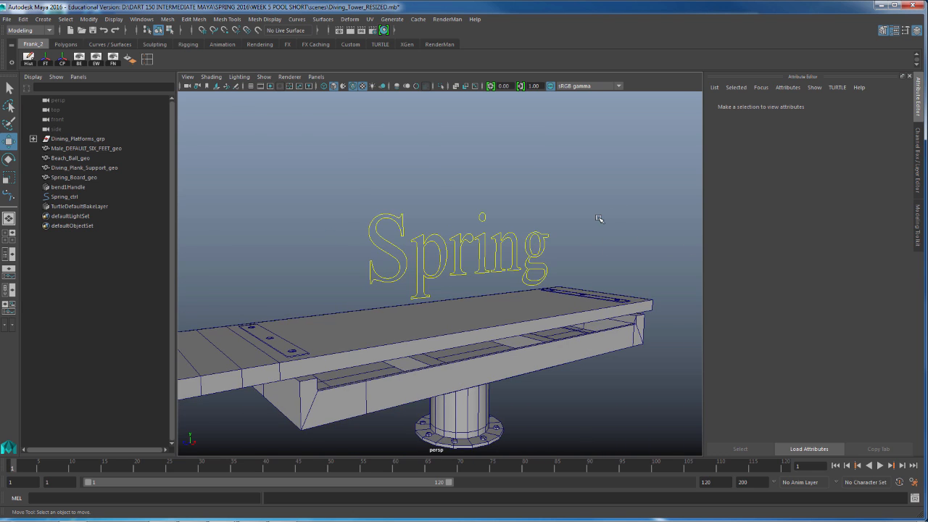
drag(371, 191, 500, 239)
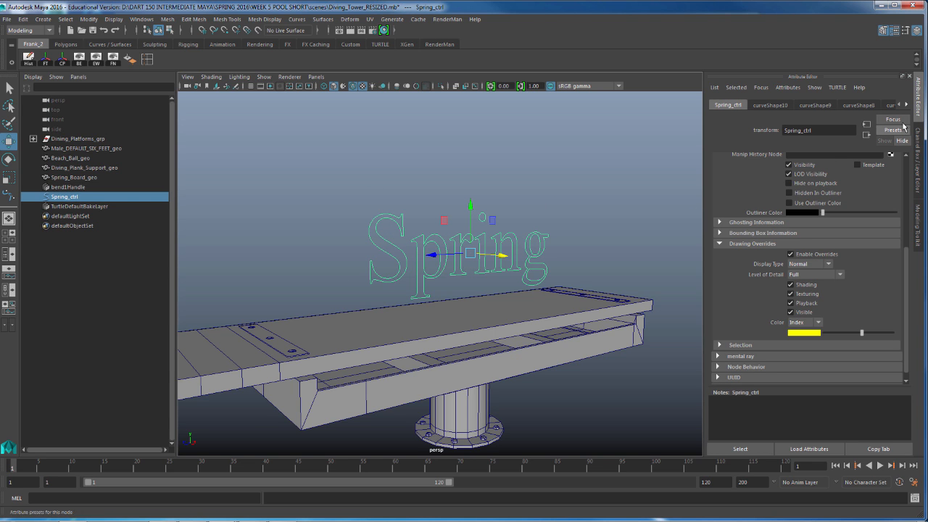
click(916, 141)
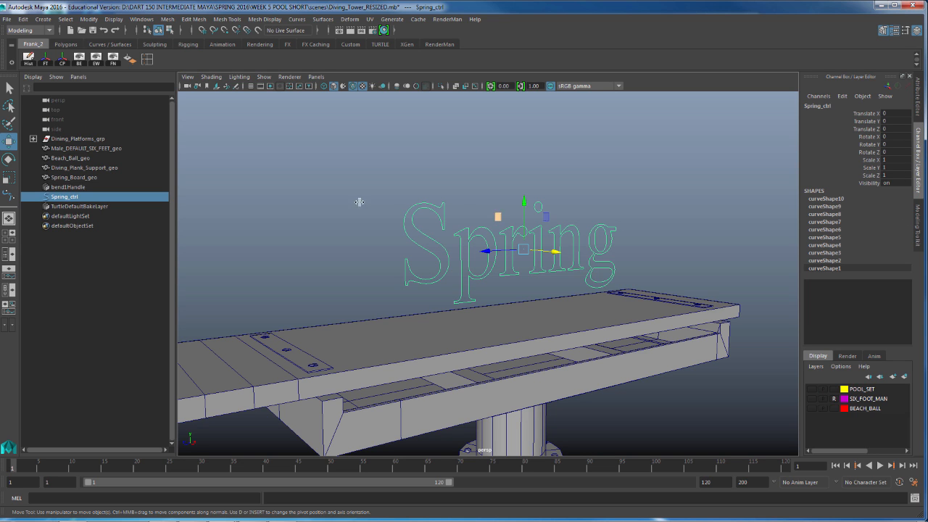
click(9, 219)
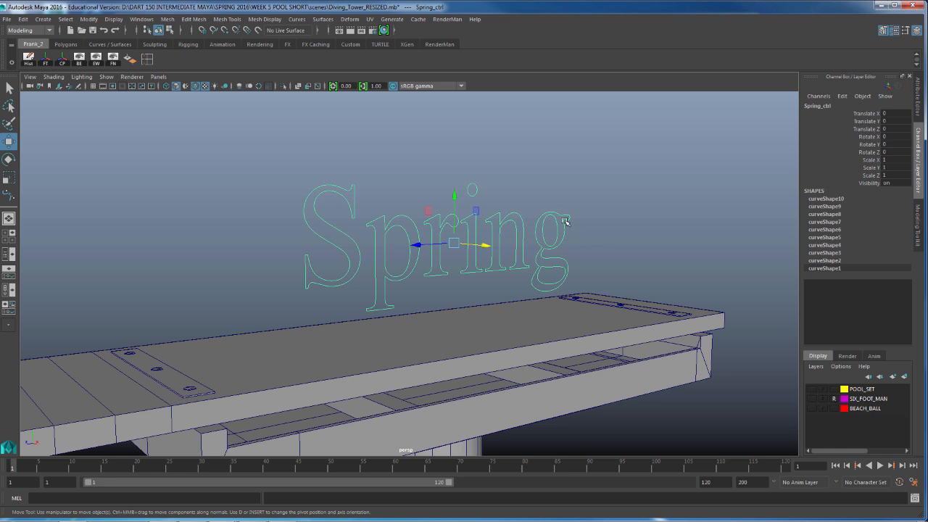
Test the diving board's bend deformer by scrubbing bend1's Curvature to about -12.6, and reset it to 0.
alt+right_drag(669, 255, 253, 264)
alt+middle_drag(452, 224, 654, 210)
alt+right_drag(654, 211, 541, 229)
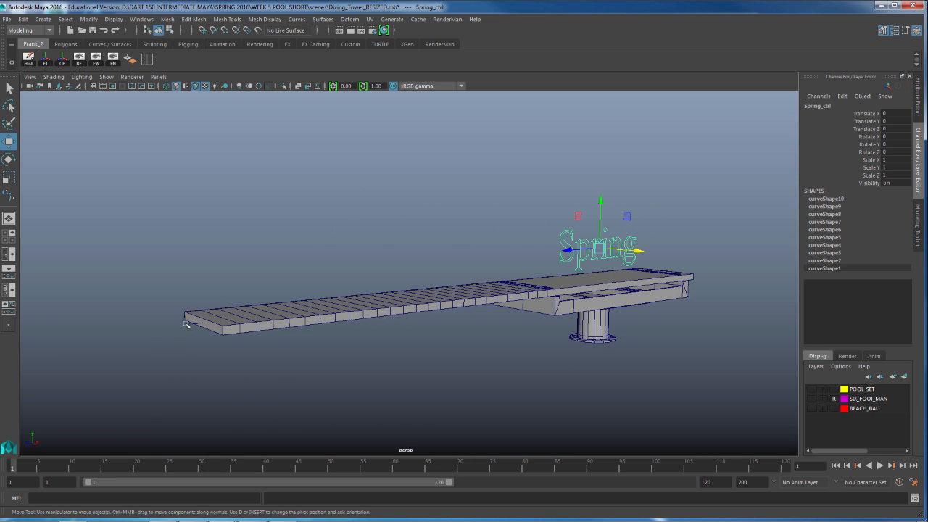
click(189, 324)
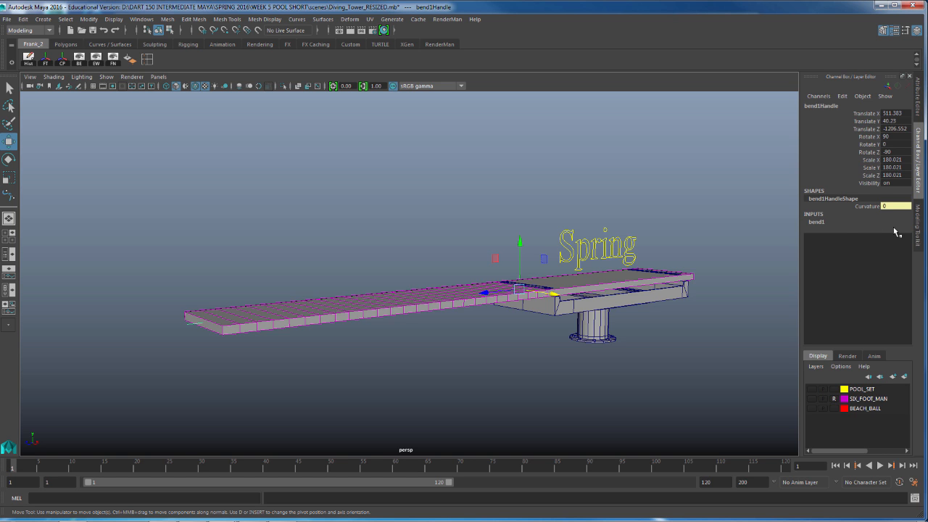
click(814, 222)
click(868, 238)
mouse_move(700, 340)
middle_down()
mouse_move(708, 340)
mouse_move(689, 341)
mouse_move(698, 340)
middle_up()
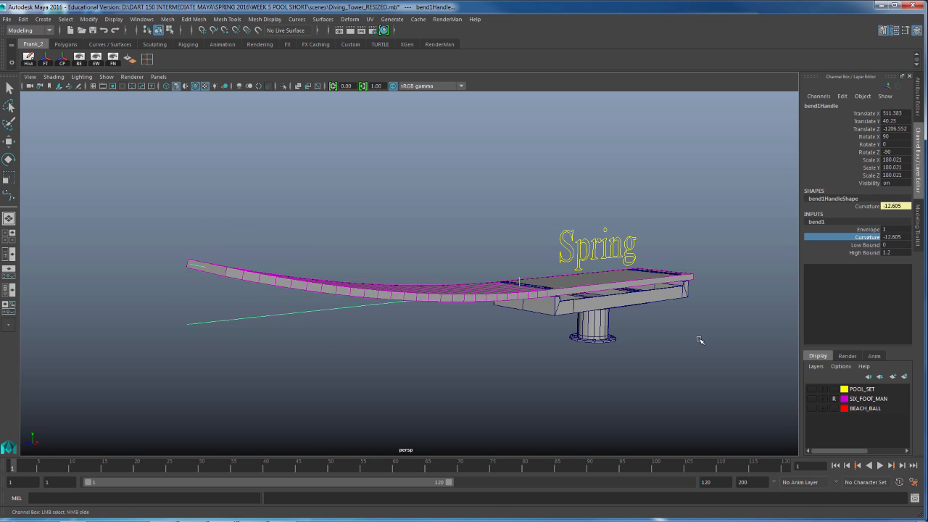
click(900, 238)
text(0)
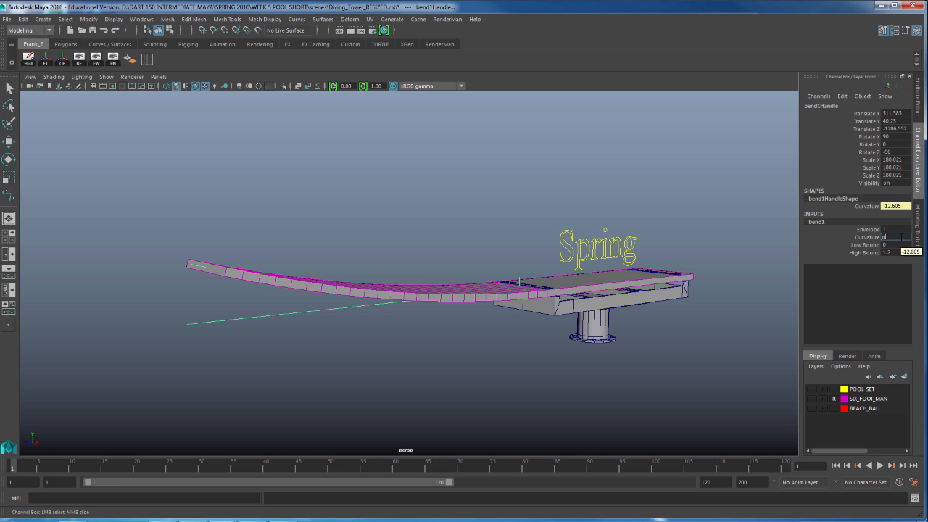
key(Return)
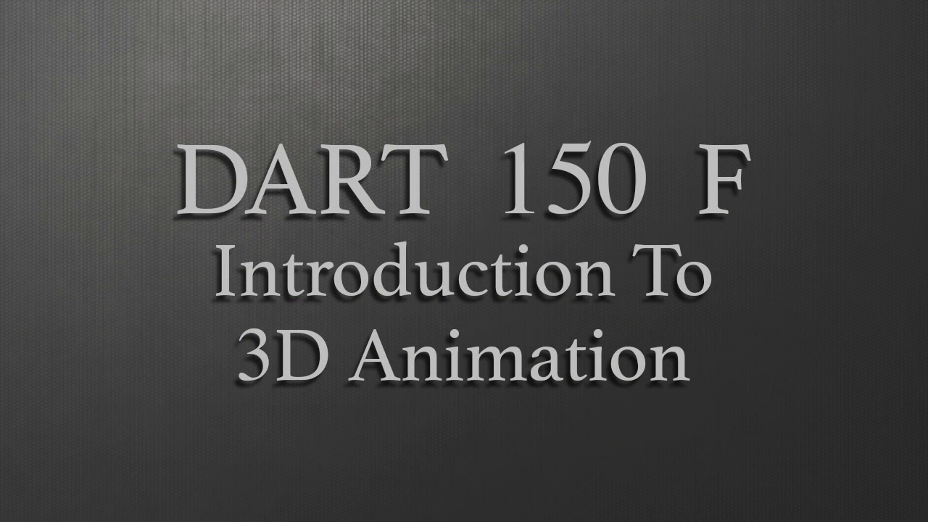